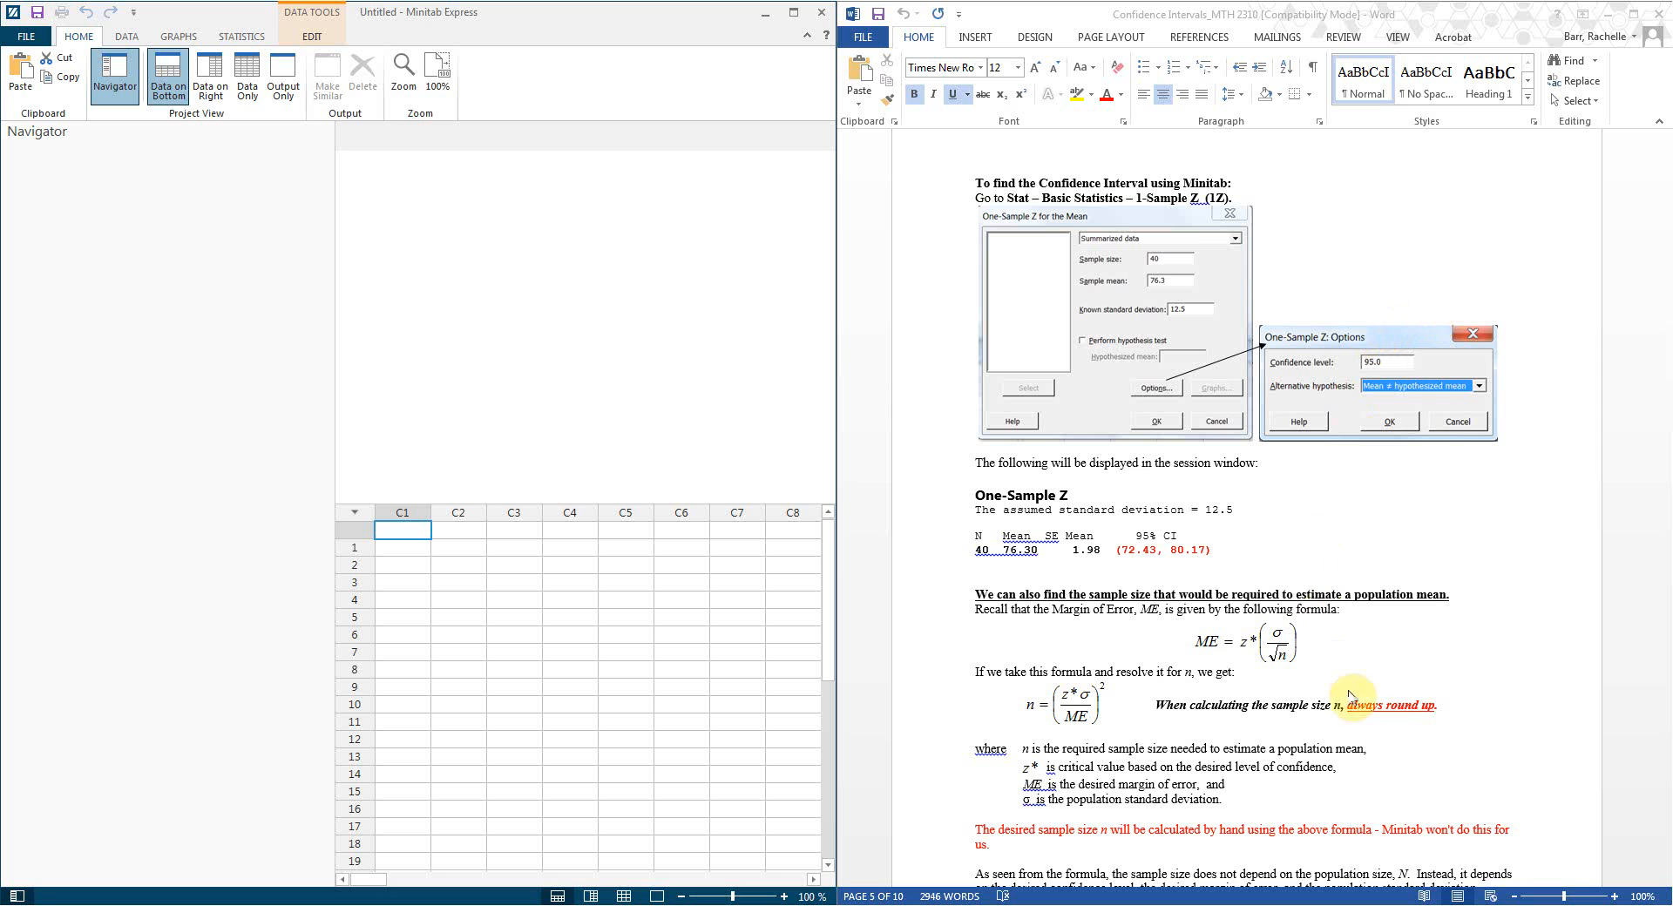
Step: Scroll through the course notes document to review the confidence interval exercise
left_click(1466, 719)
scroll(1467, 721, "up", 3)
scroll(1466, 722, "up", 13)
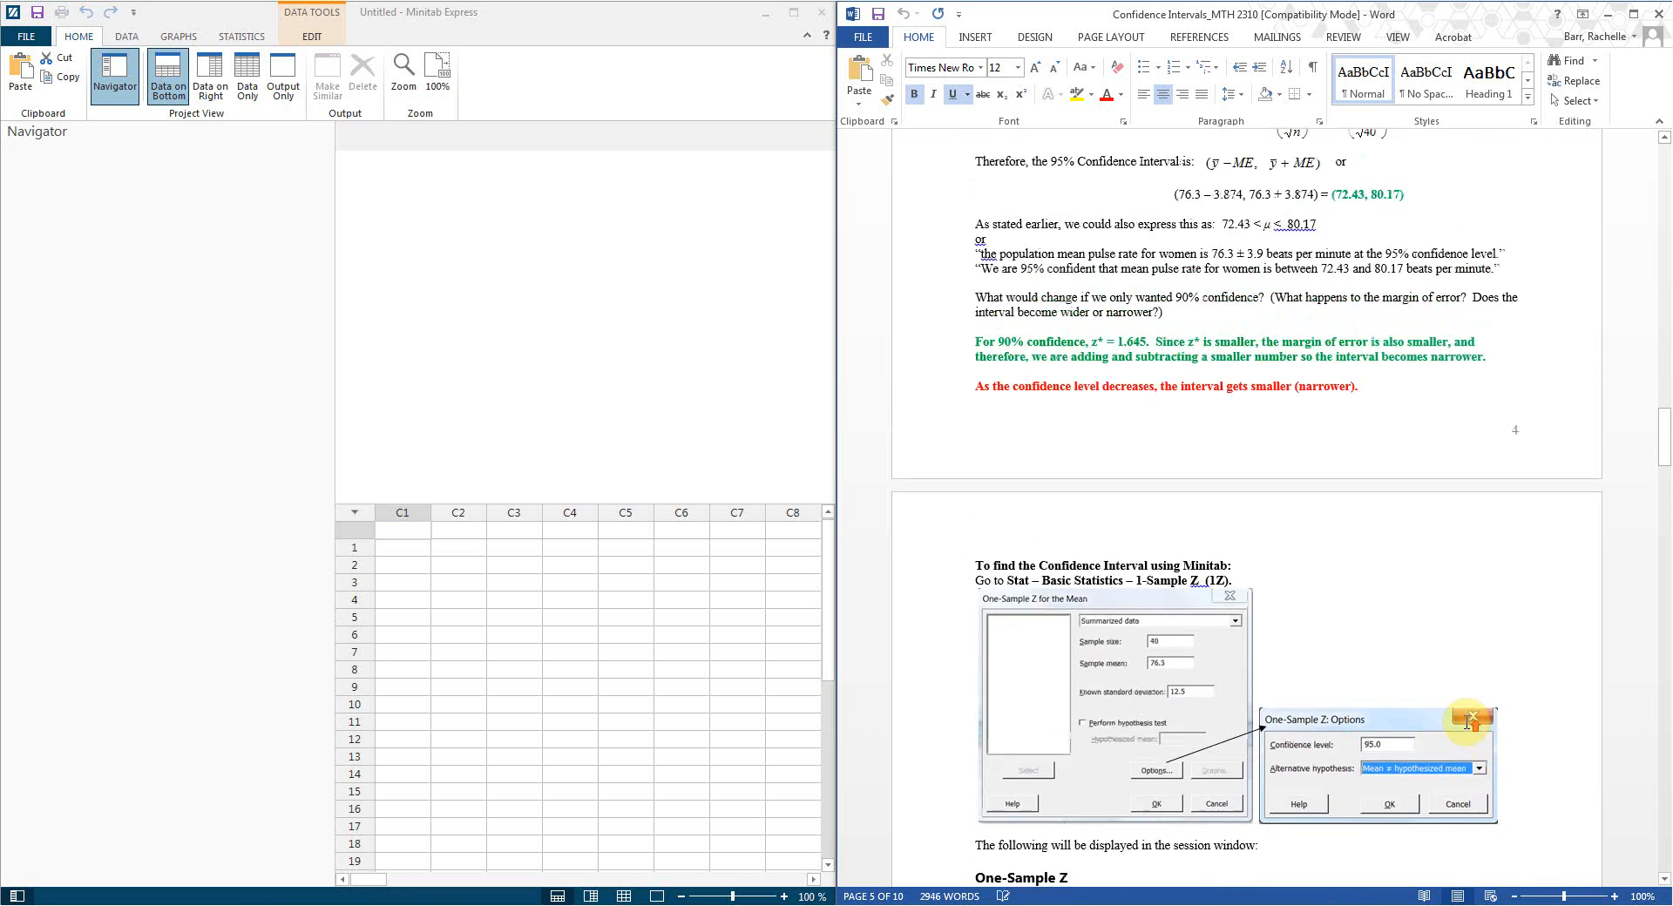
scroll(1469, 730, "up", 1)
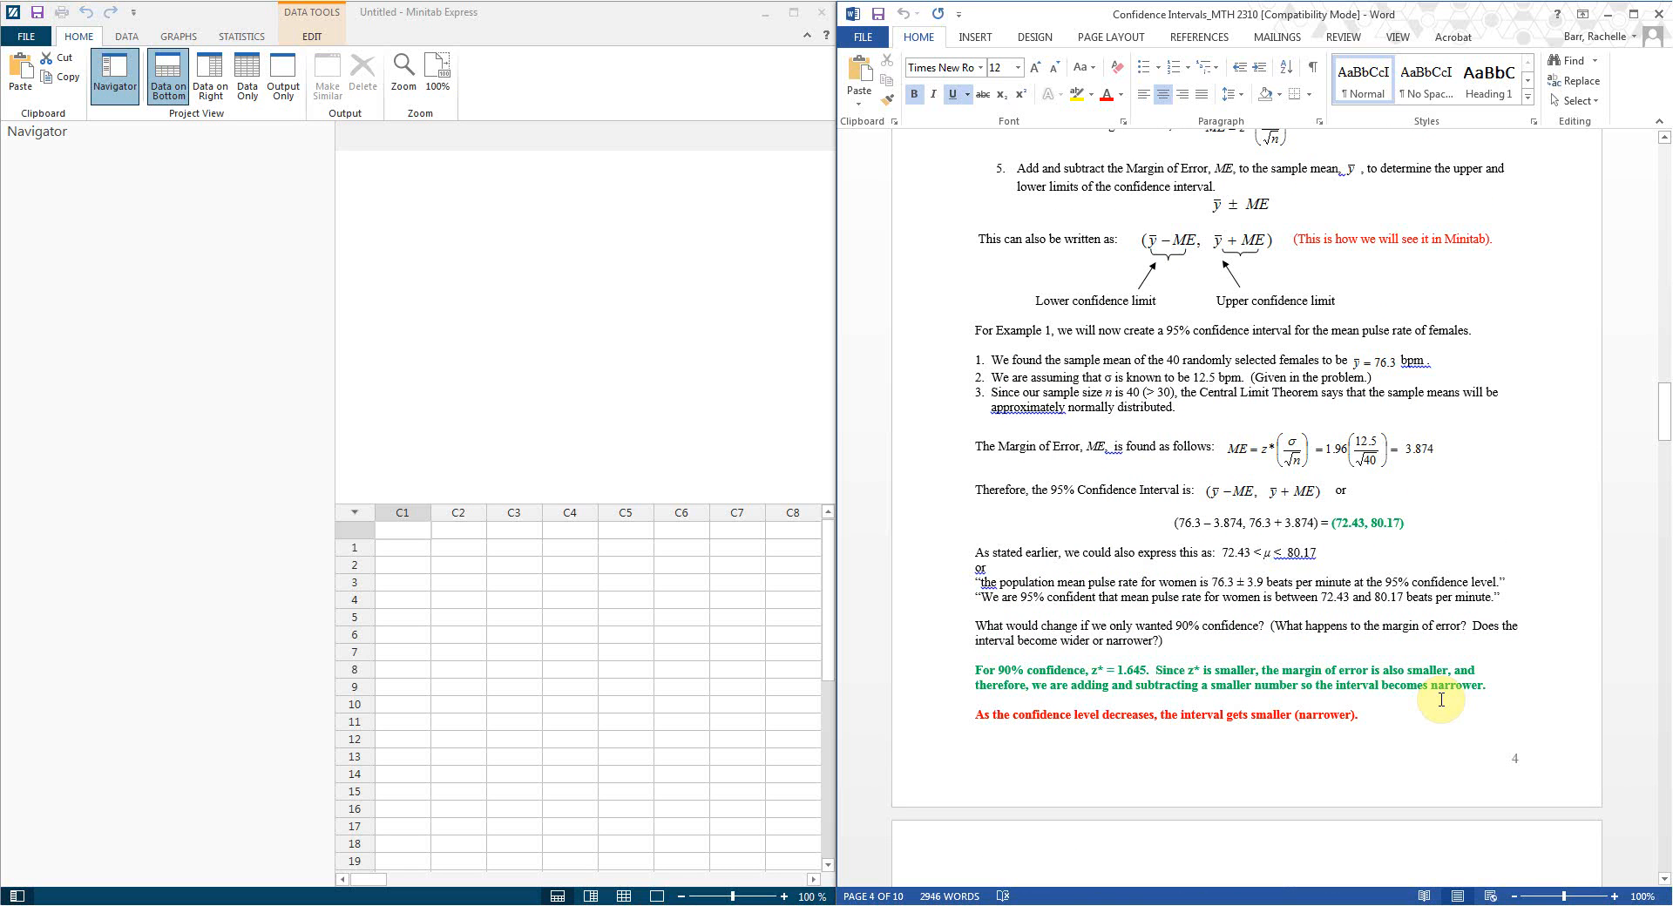
scroll(1442, 700, "down", 9)
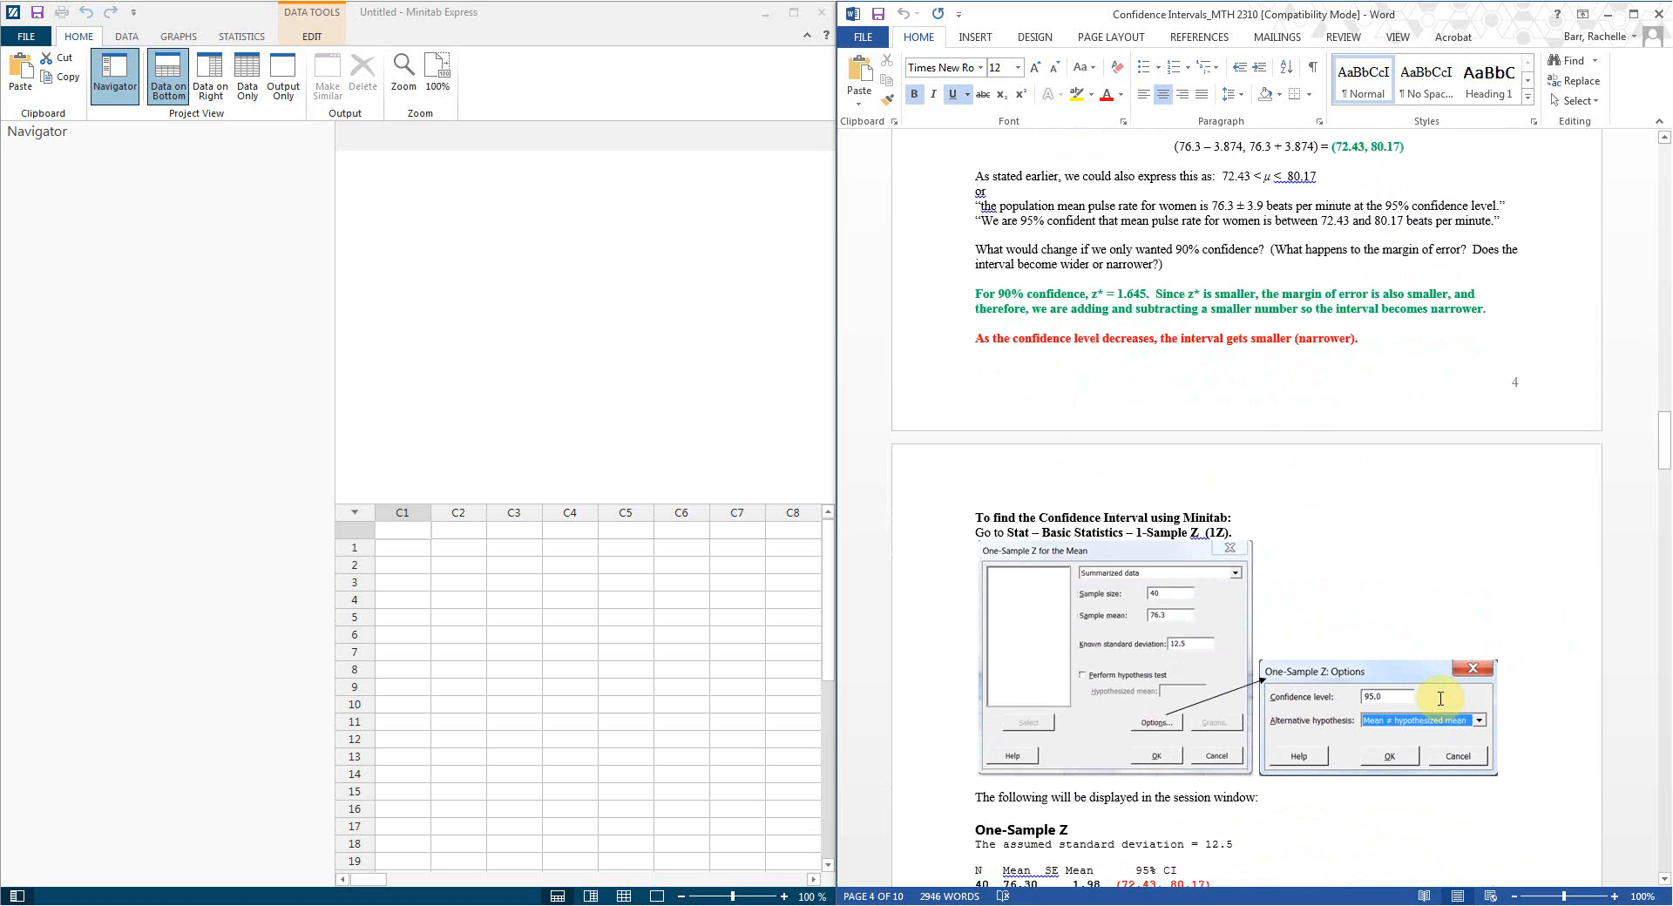
scroll(1441, 698, "down", 3)
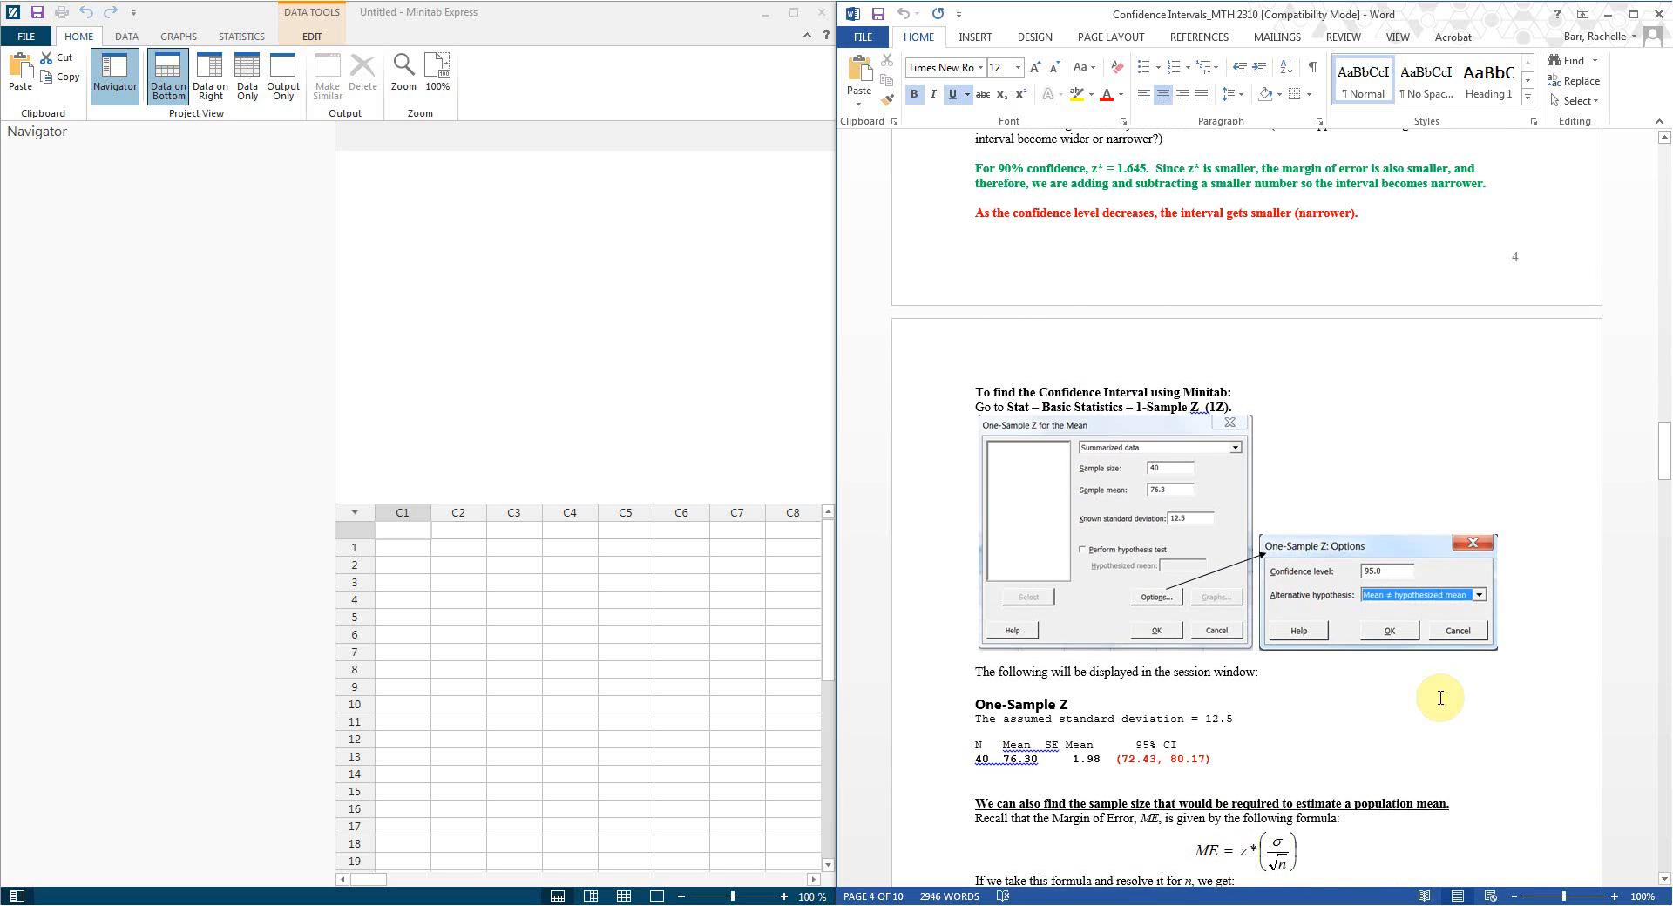
scroll(1440, 698, "down", 1)
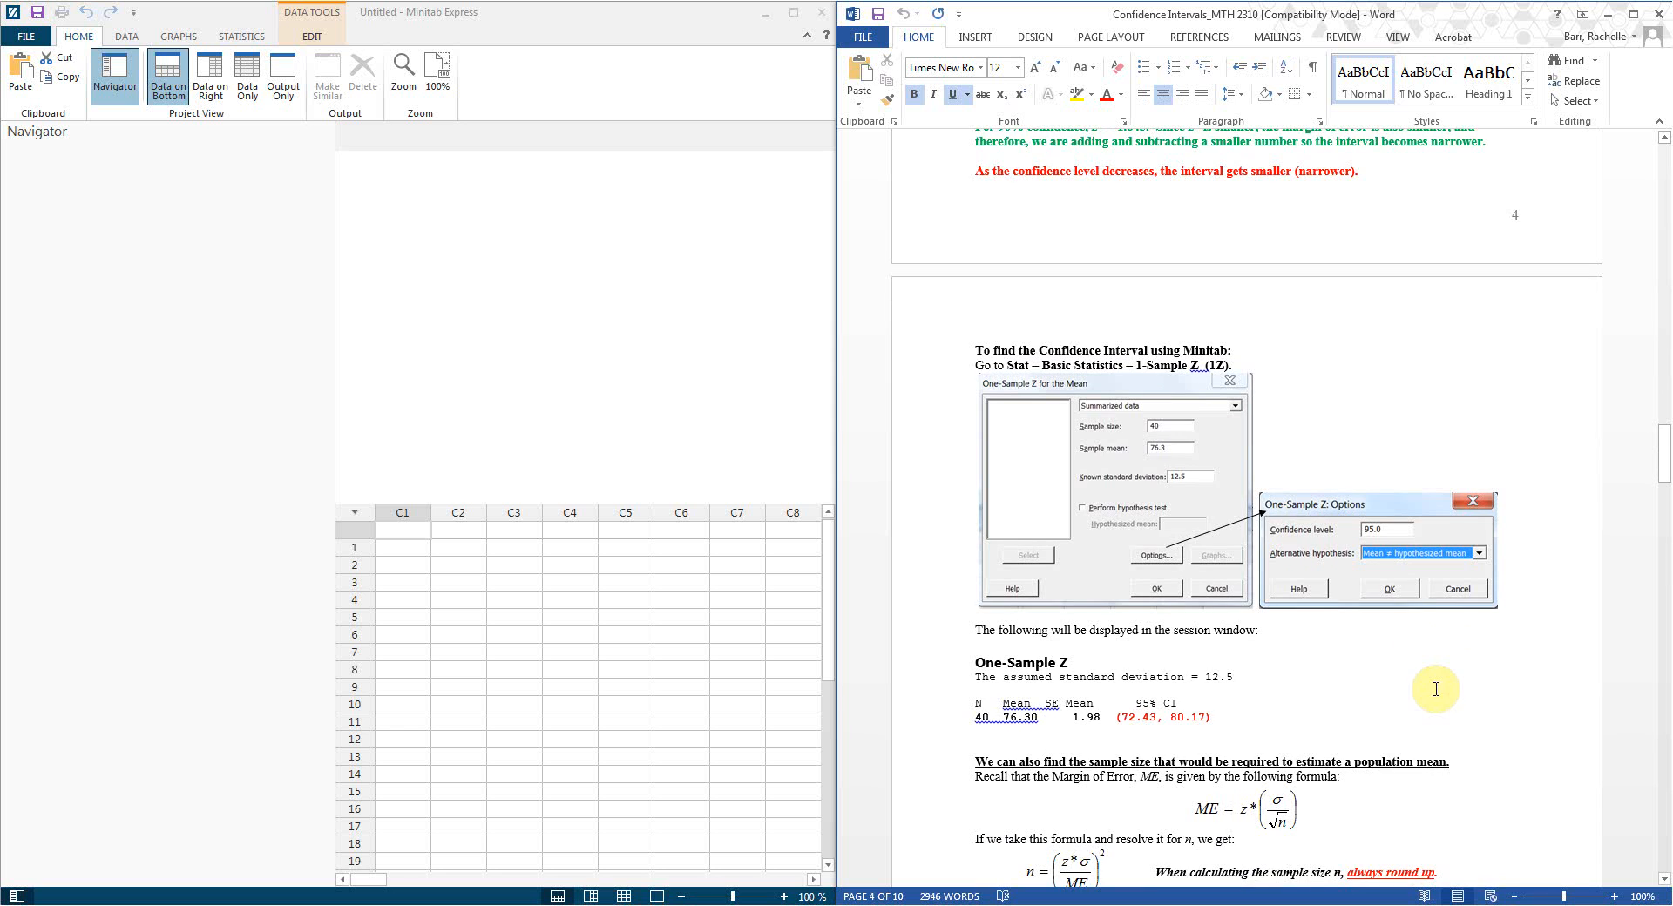
scroll(1436, 689, "down", 4)
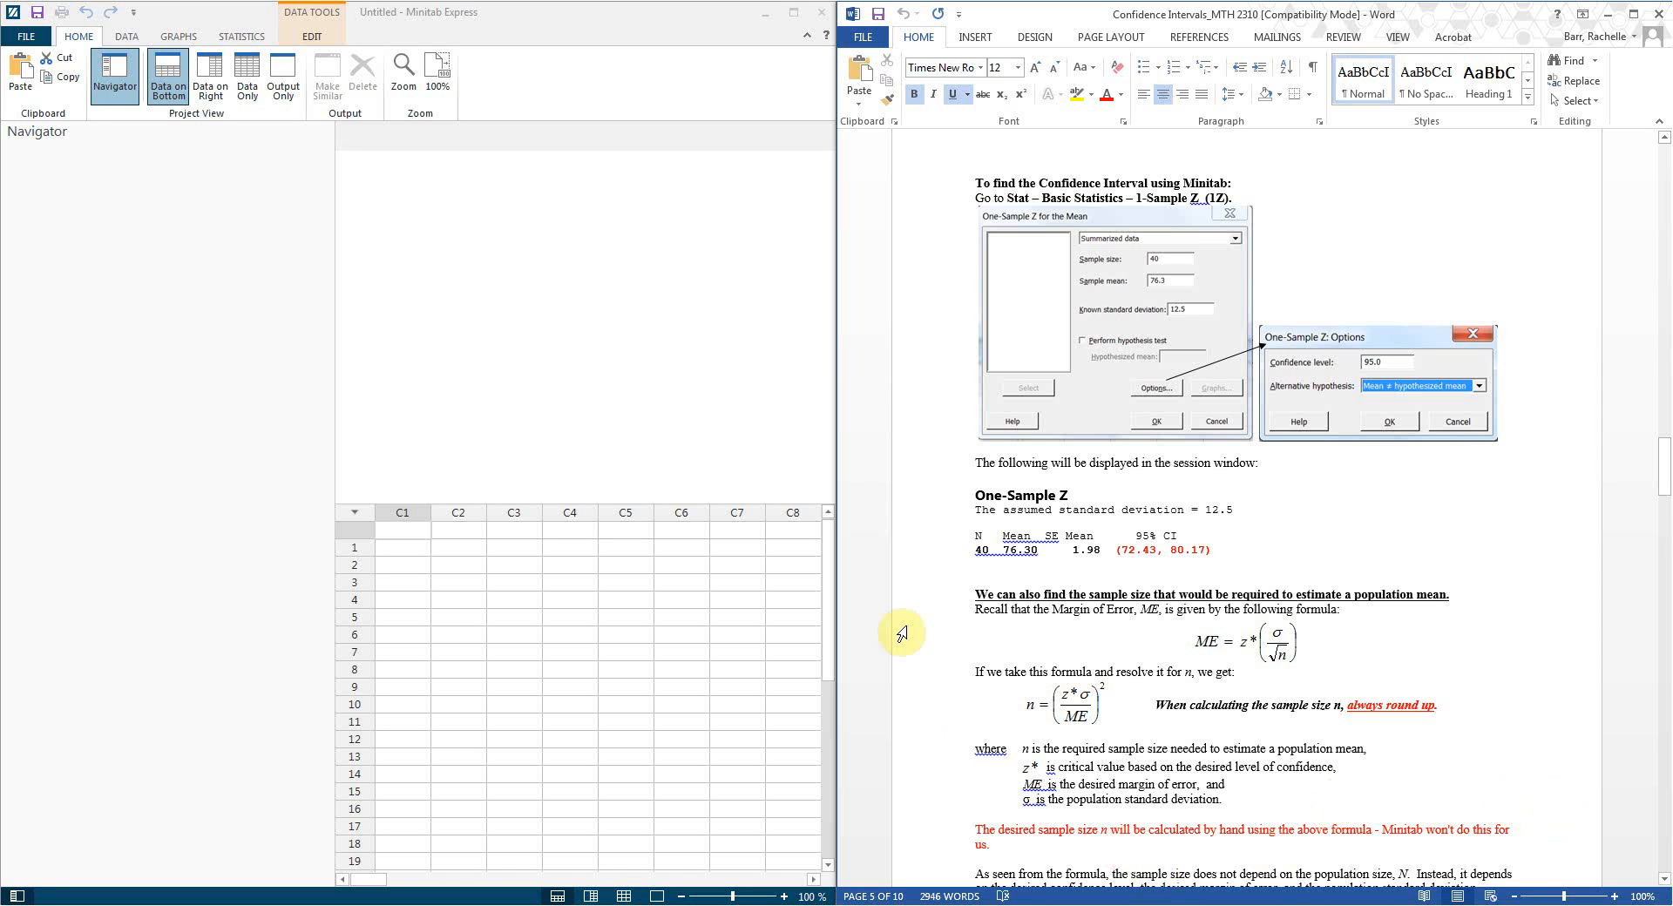
Step: Open the 1-Sample Z dialog from Statistics > One Sample and move it up and left
left_click(235, 39)
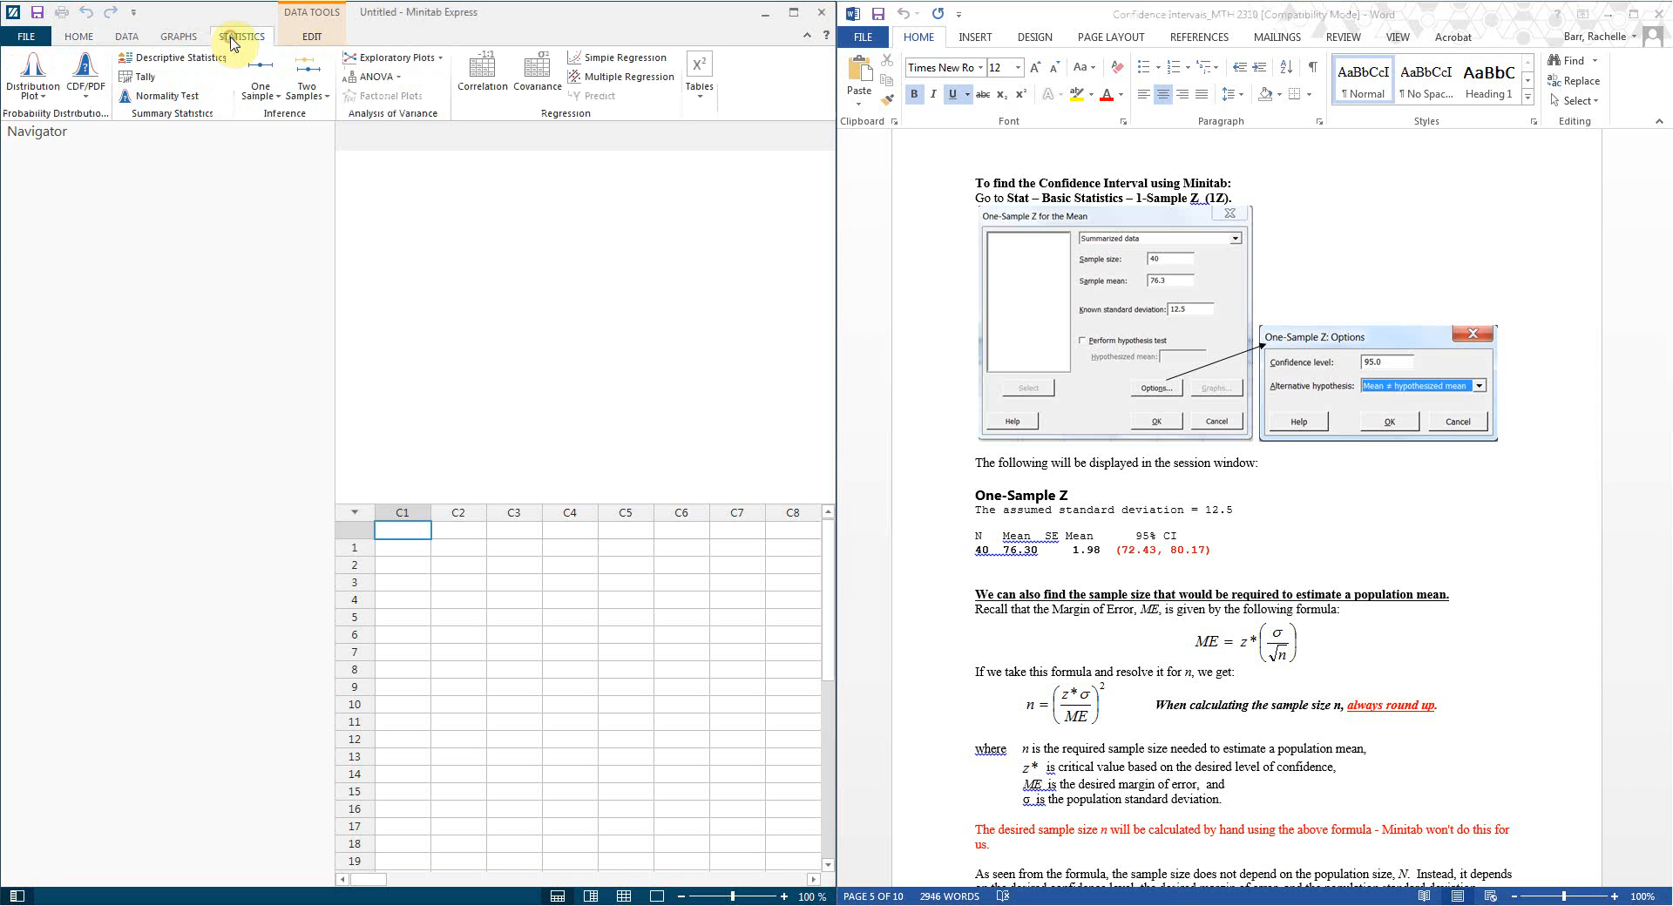
left_click(278, 101)
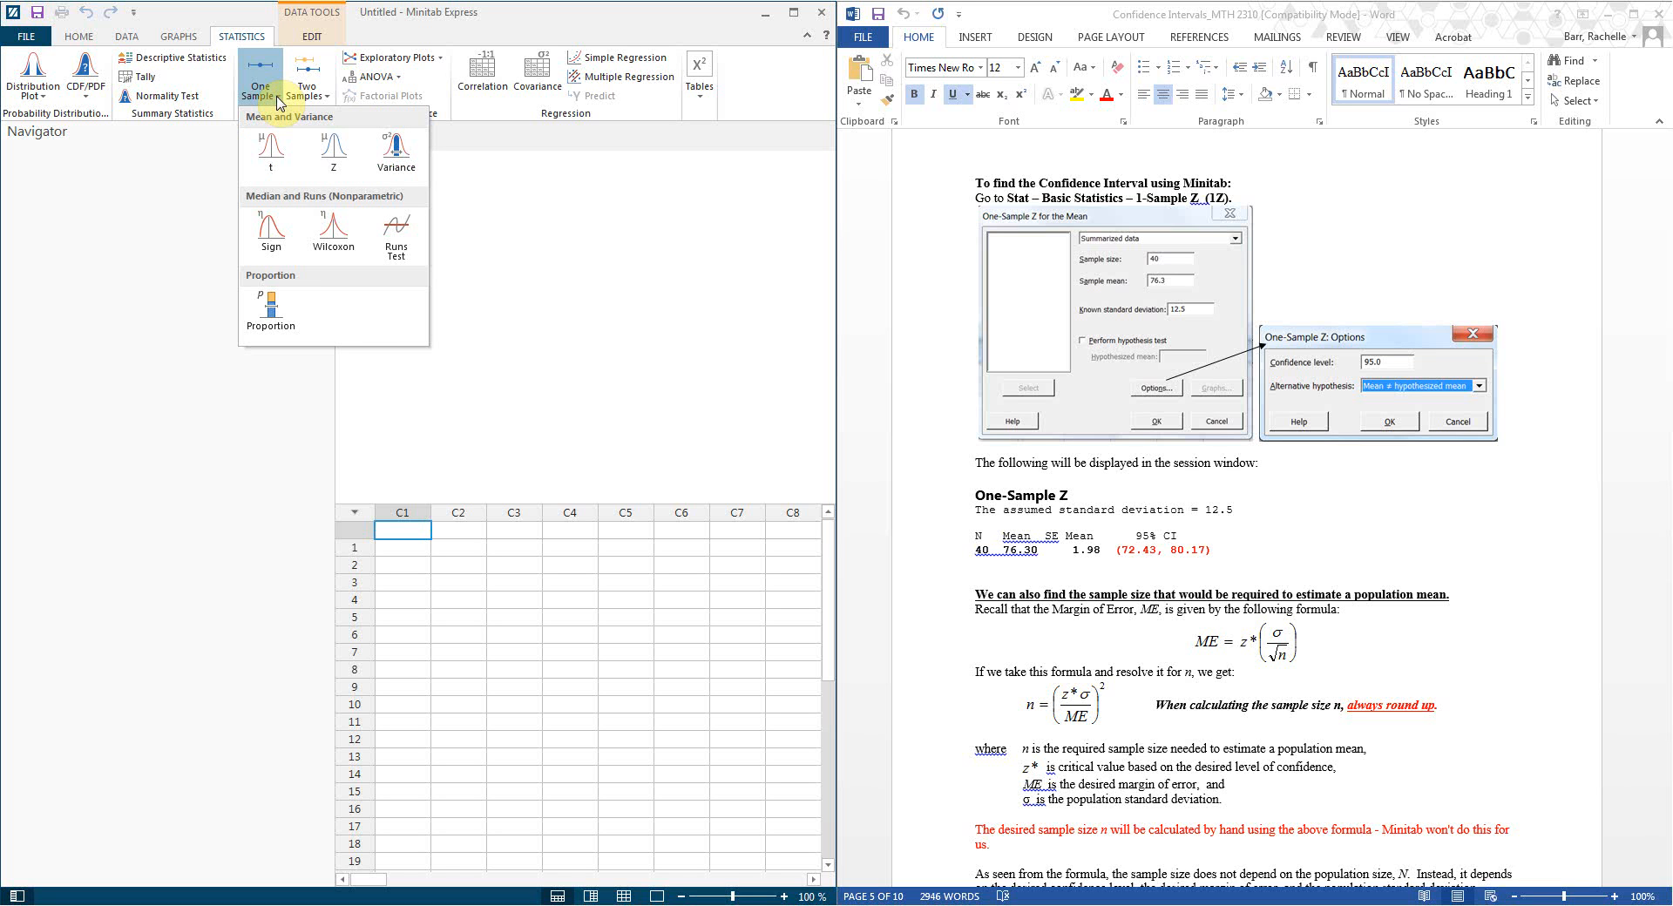
left_click(332, 167)
left_click_drag(448, 303, 405, 216)
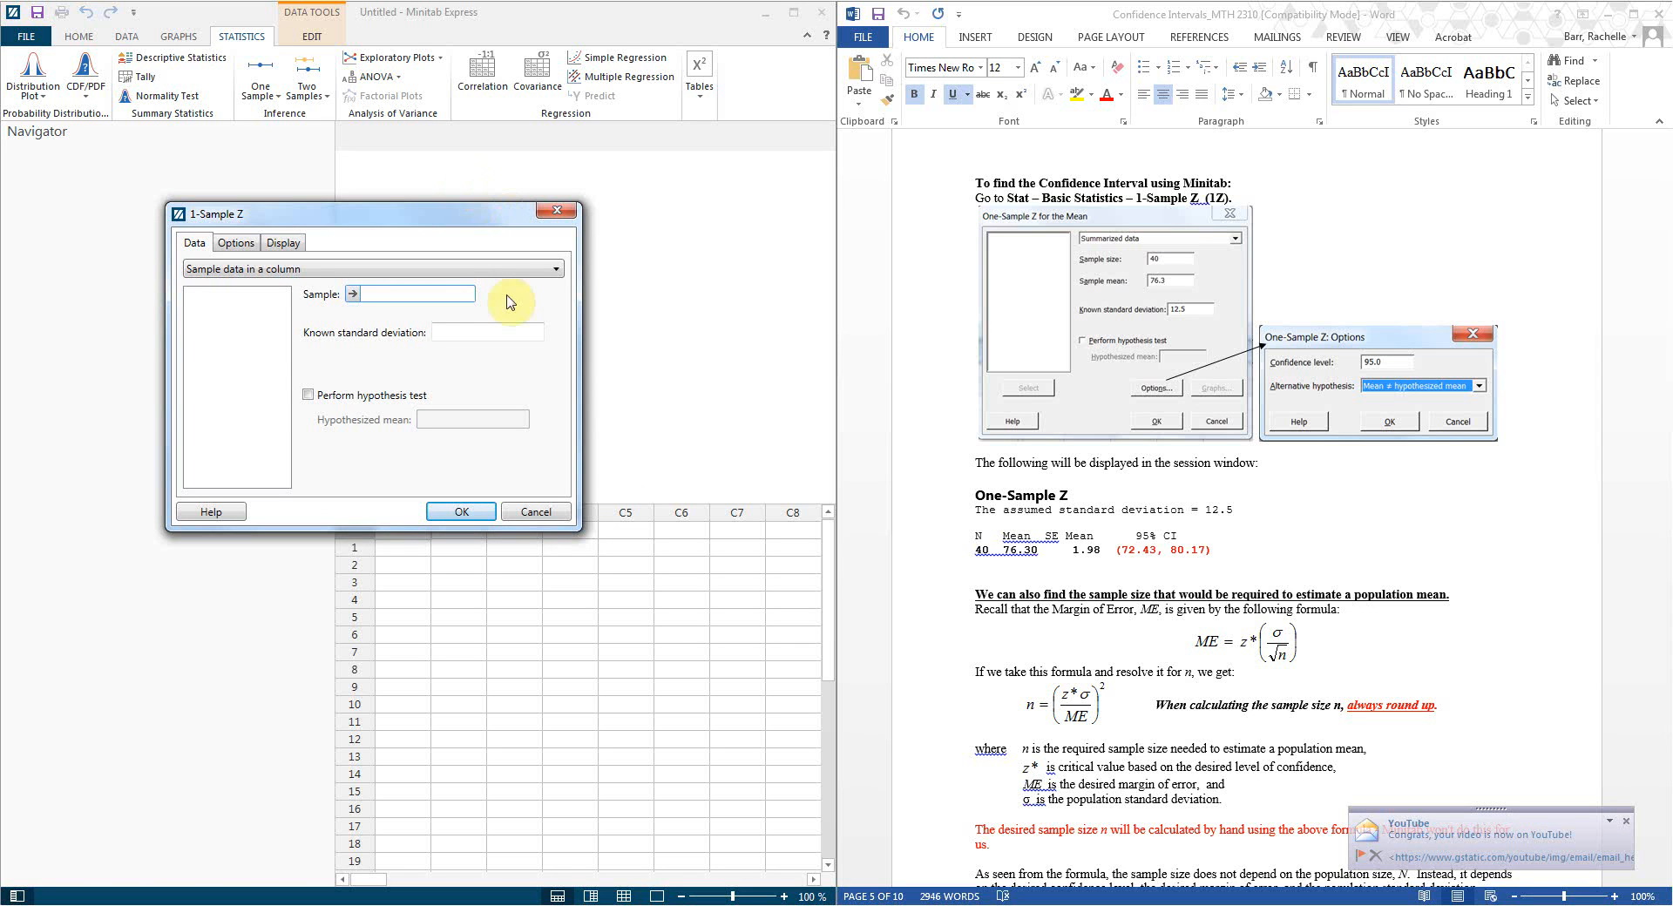
Step: Switch the 1-Sample Z data source to Summarized data
left_click(556, 269)
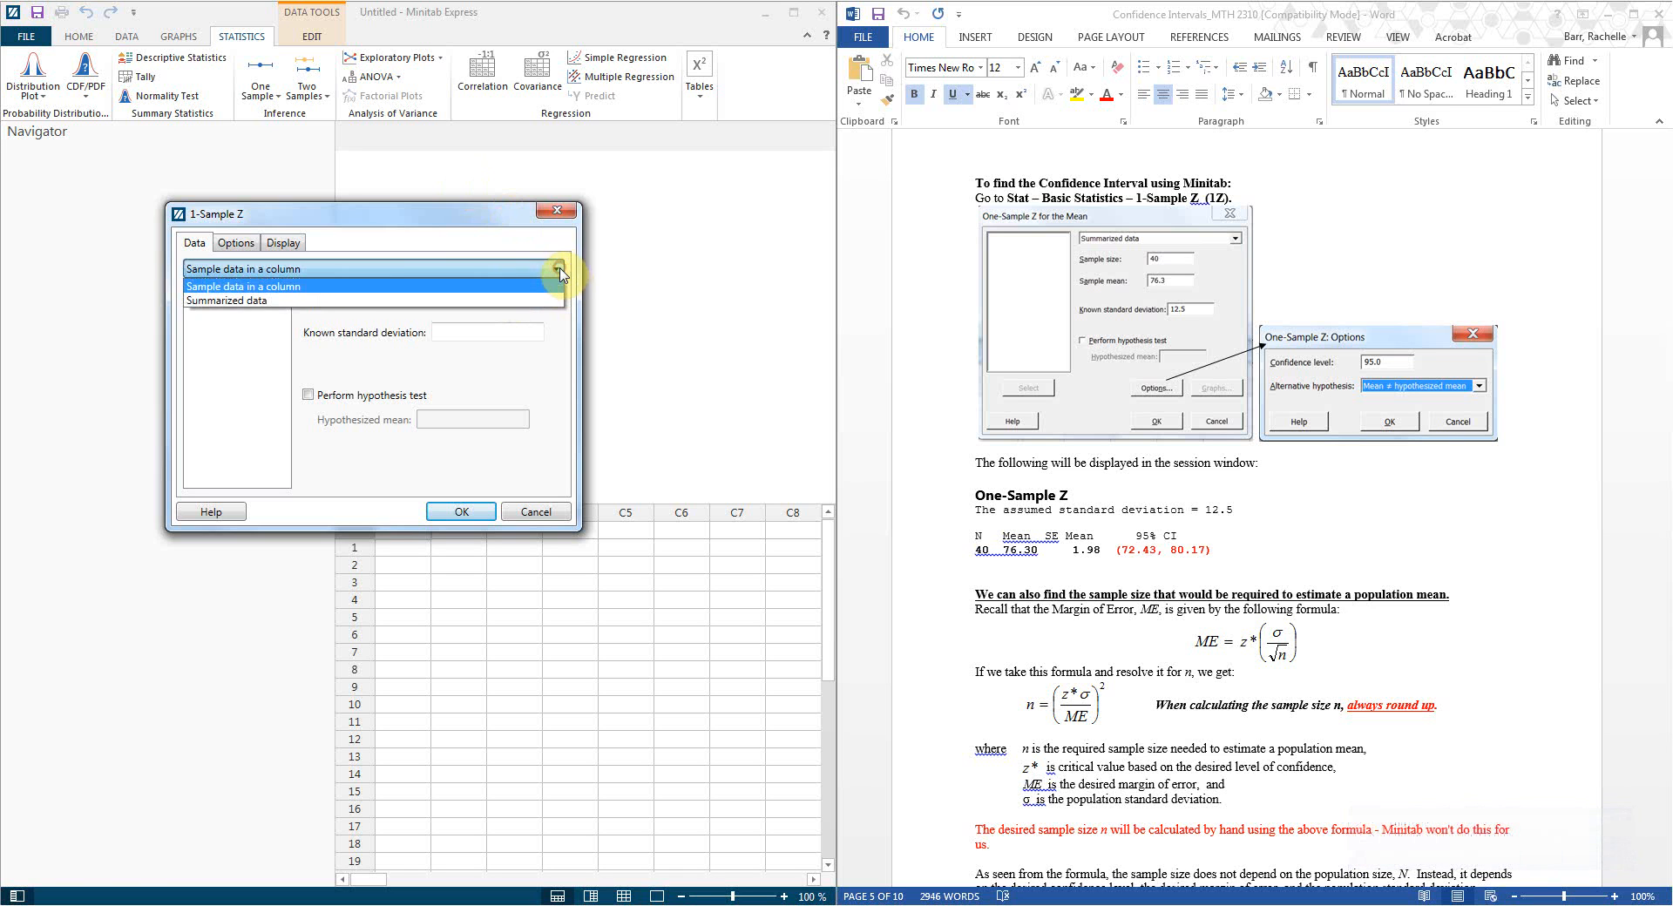
left_click(329, 304)
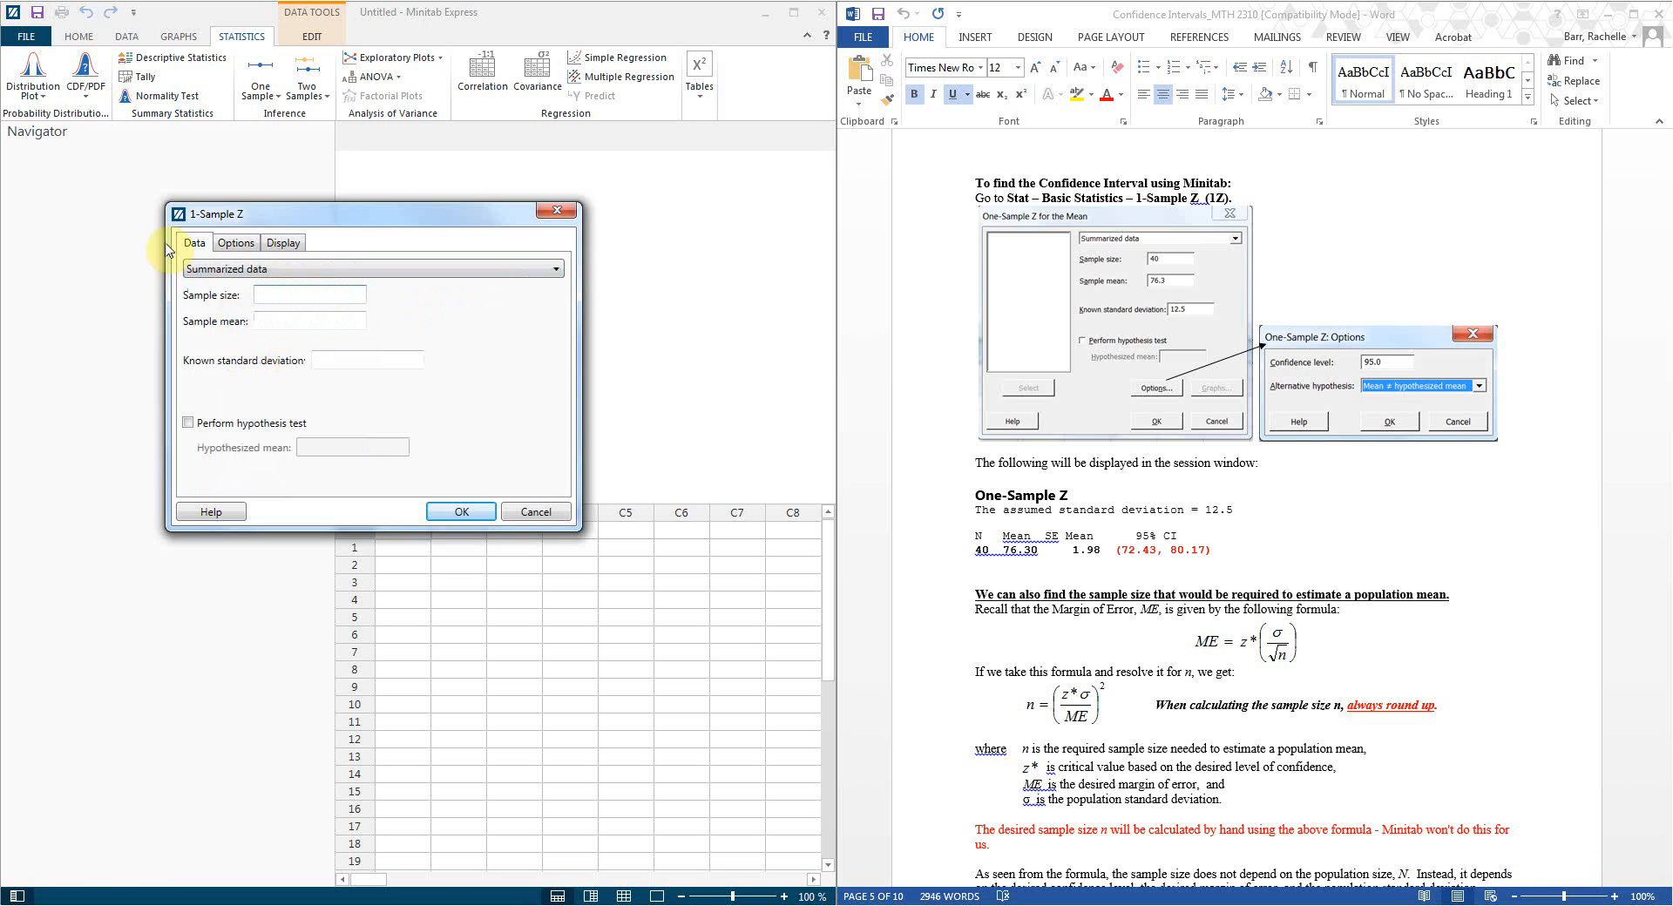
left_click(329, 270)
left_click(328, 266)
left_click(328, 266)
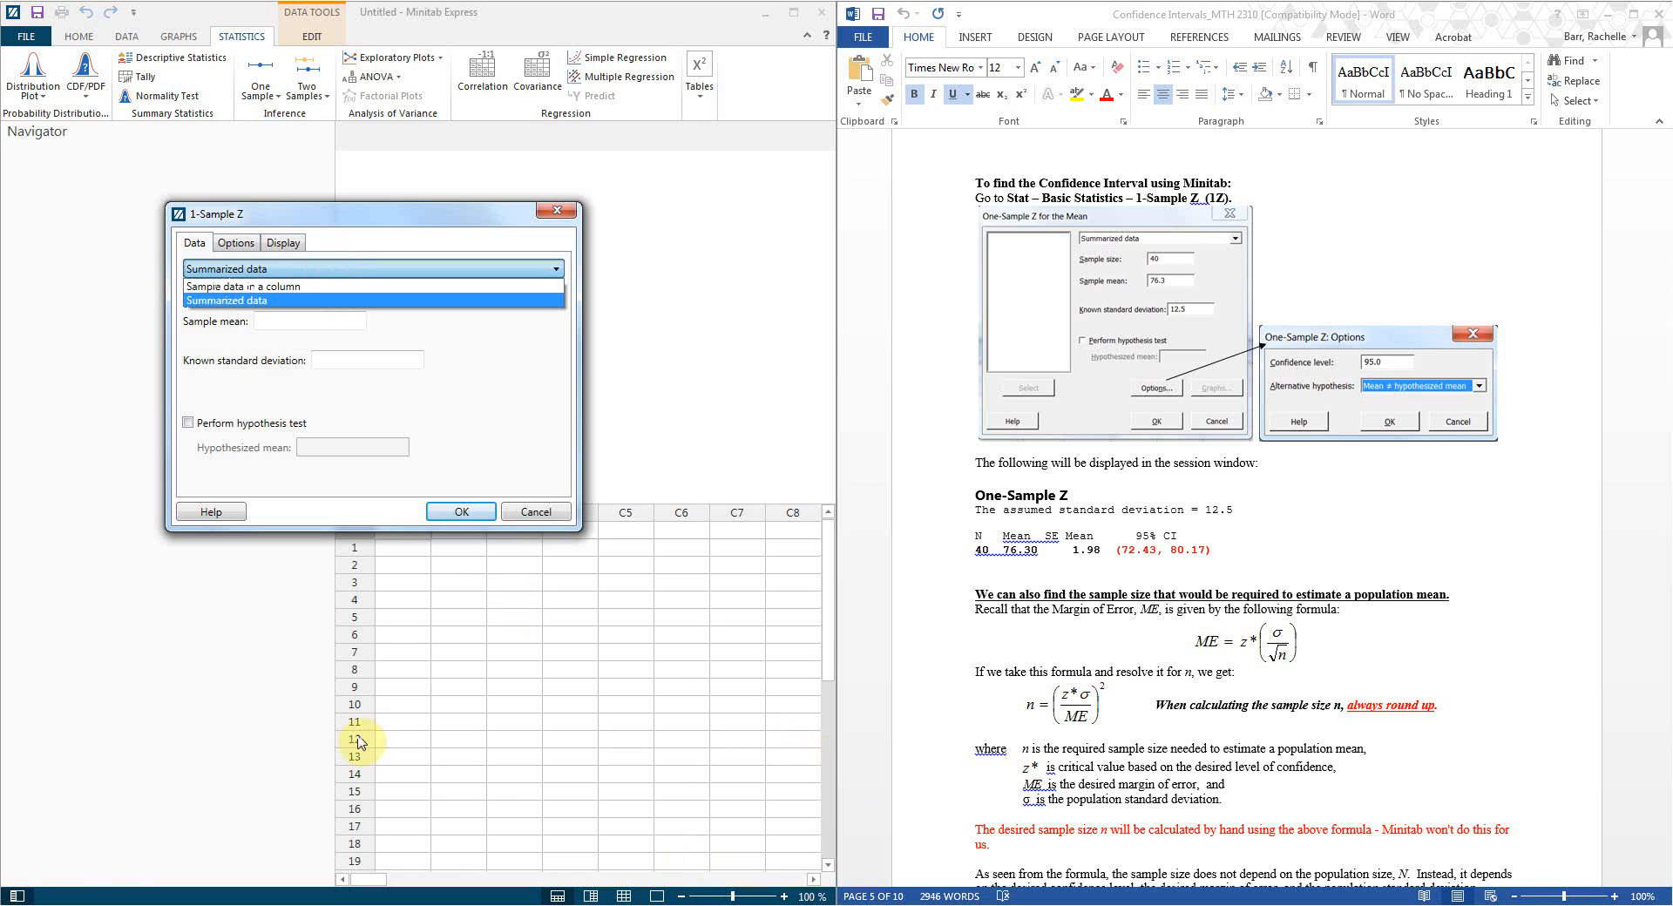
left_click(269, 302)
Step: Enter sample size 40, sample mean 76.3 and known standard deviation 12.5
left_click(283, 299)
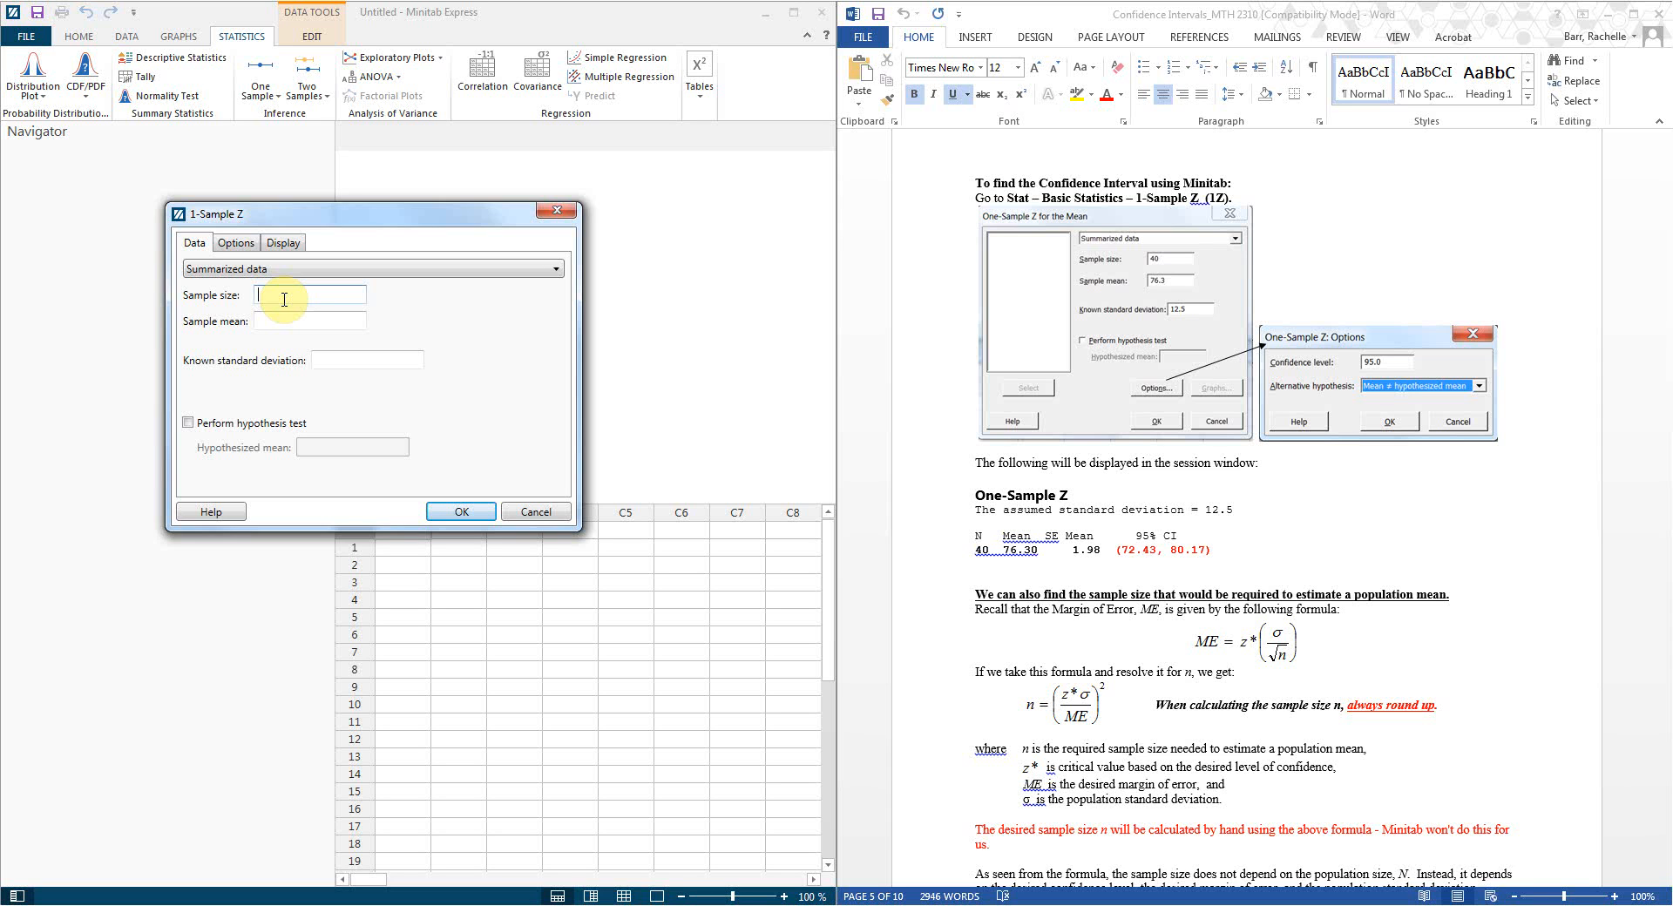
type("40")
left_click(293, 324)
type("76.3")
left_click(350, 369)
type("12.5")
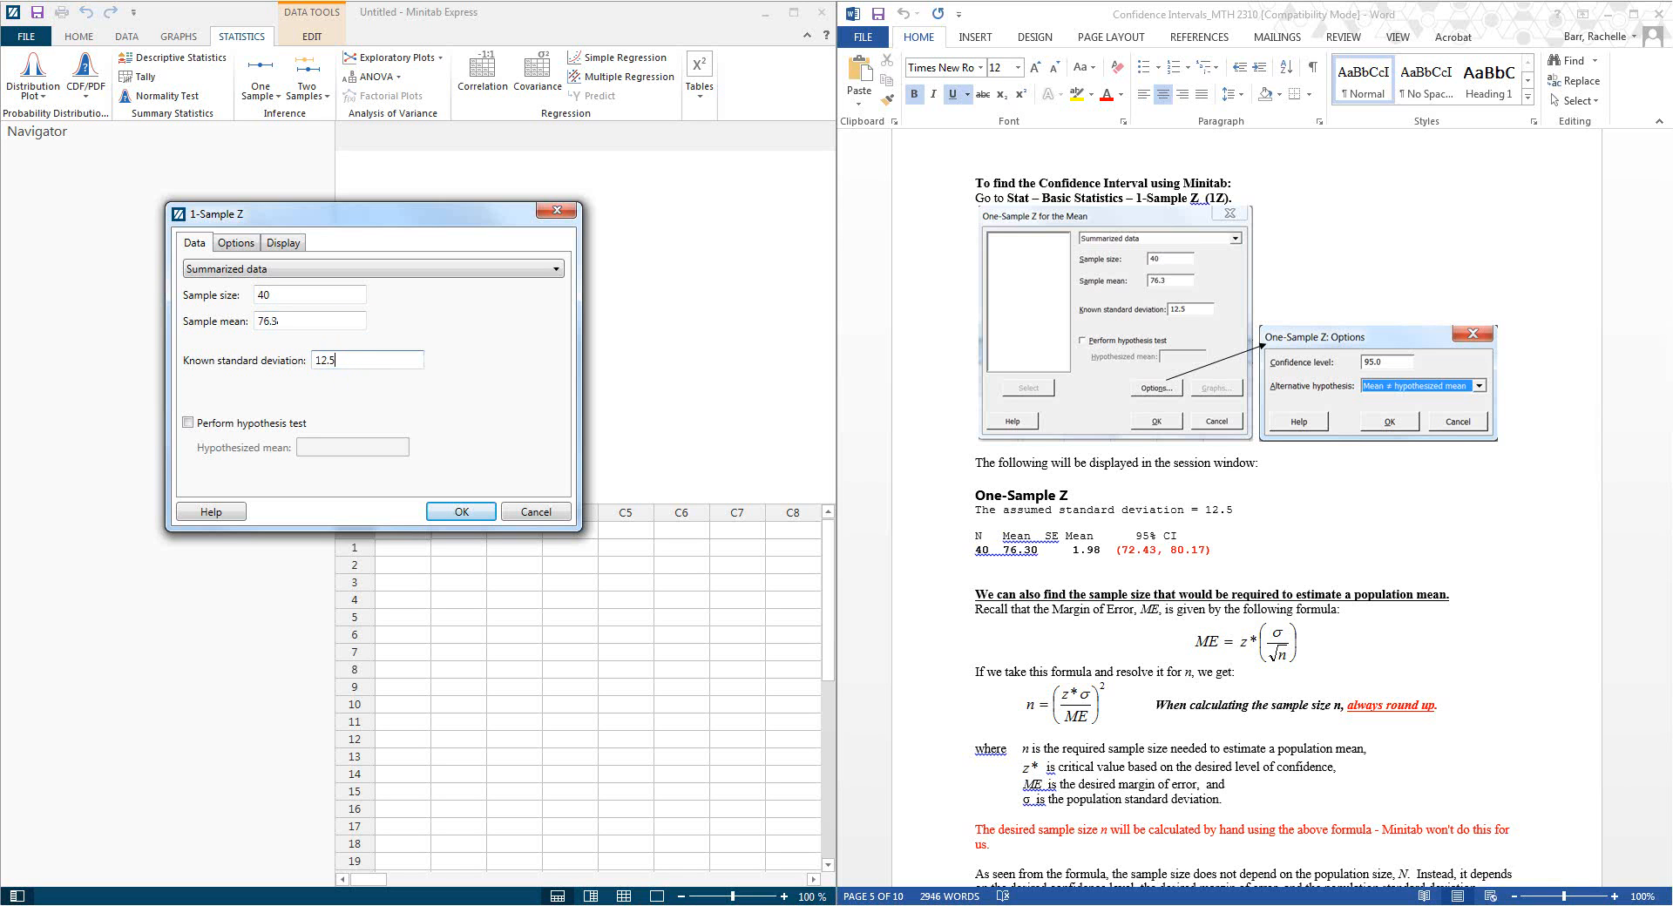
left_click(240, 245)
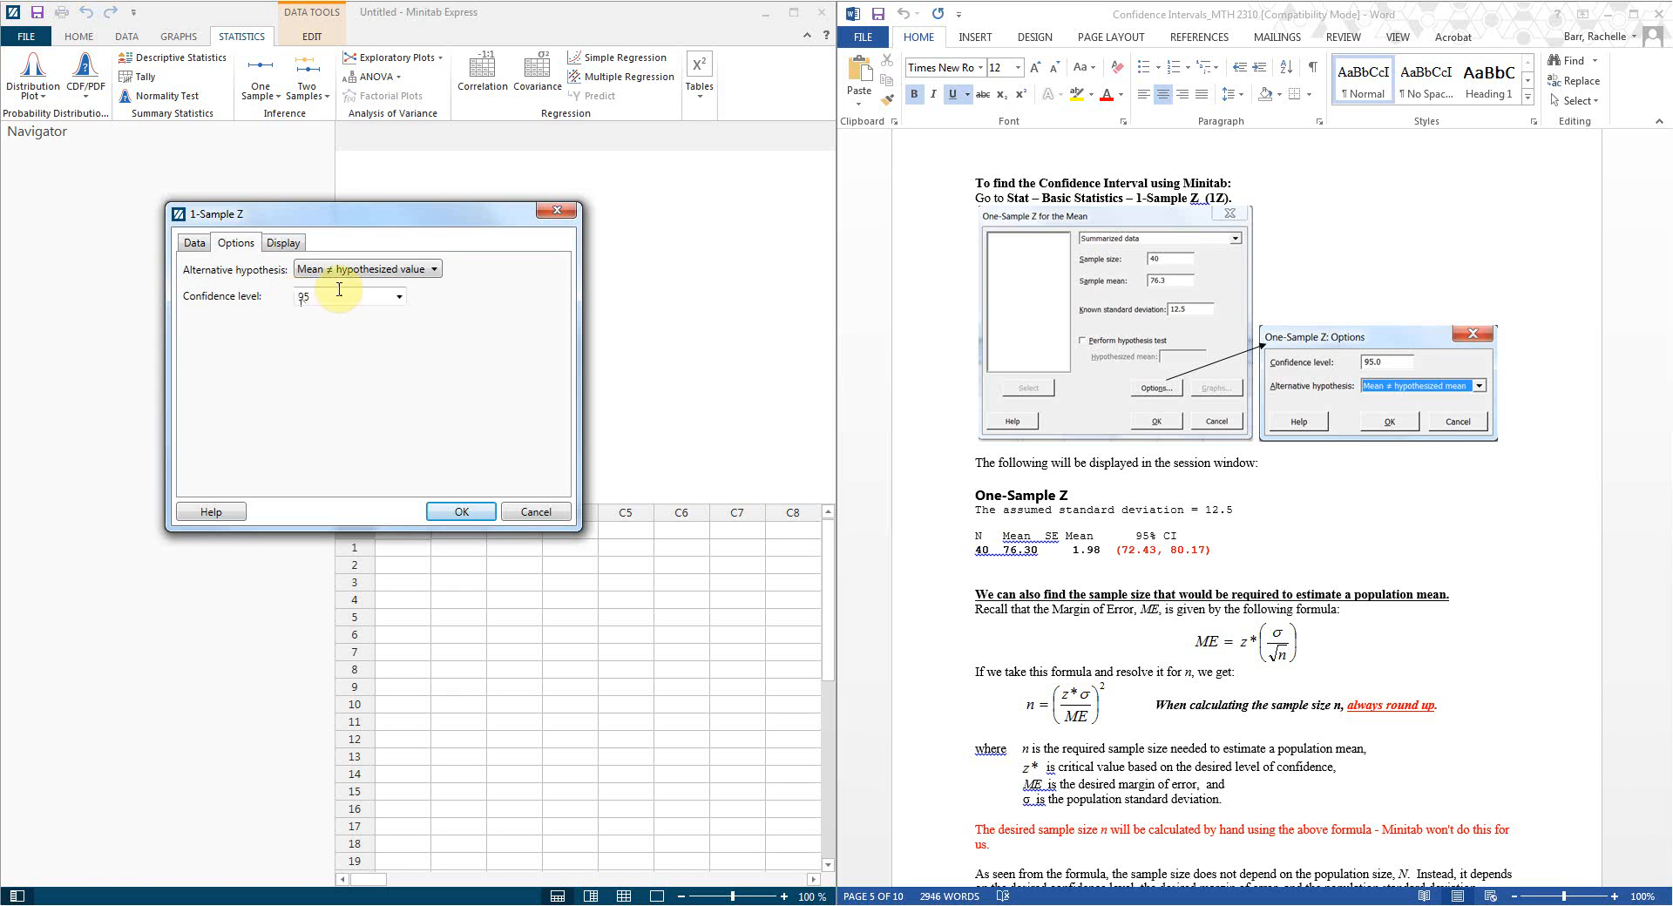
left_click(400, 298)
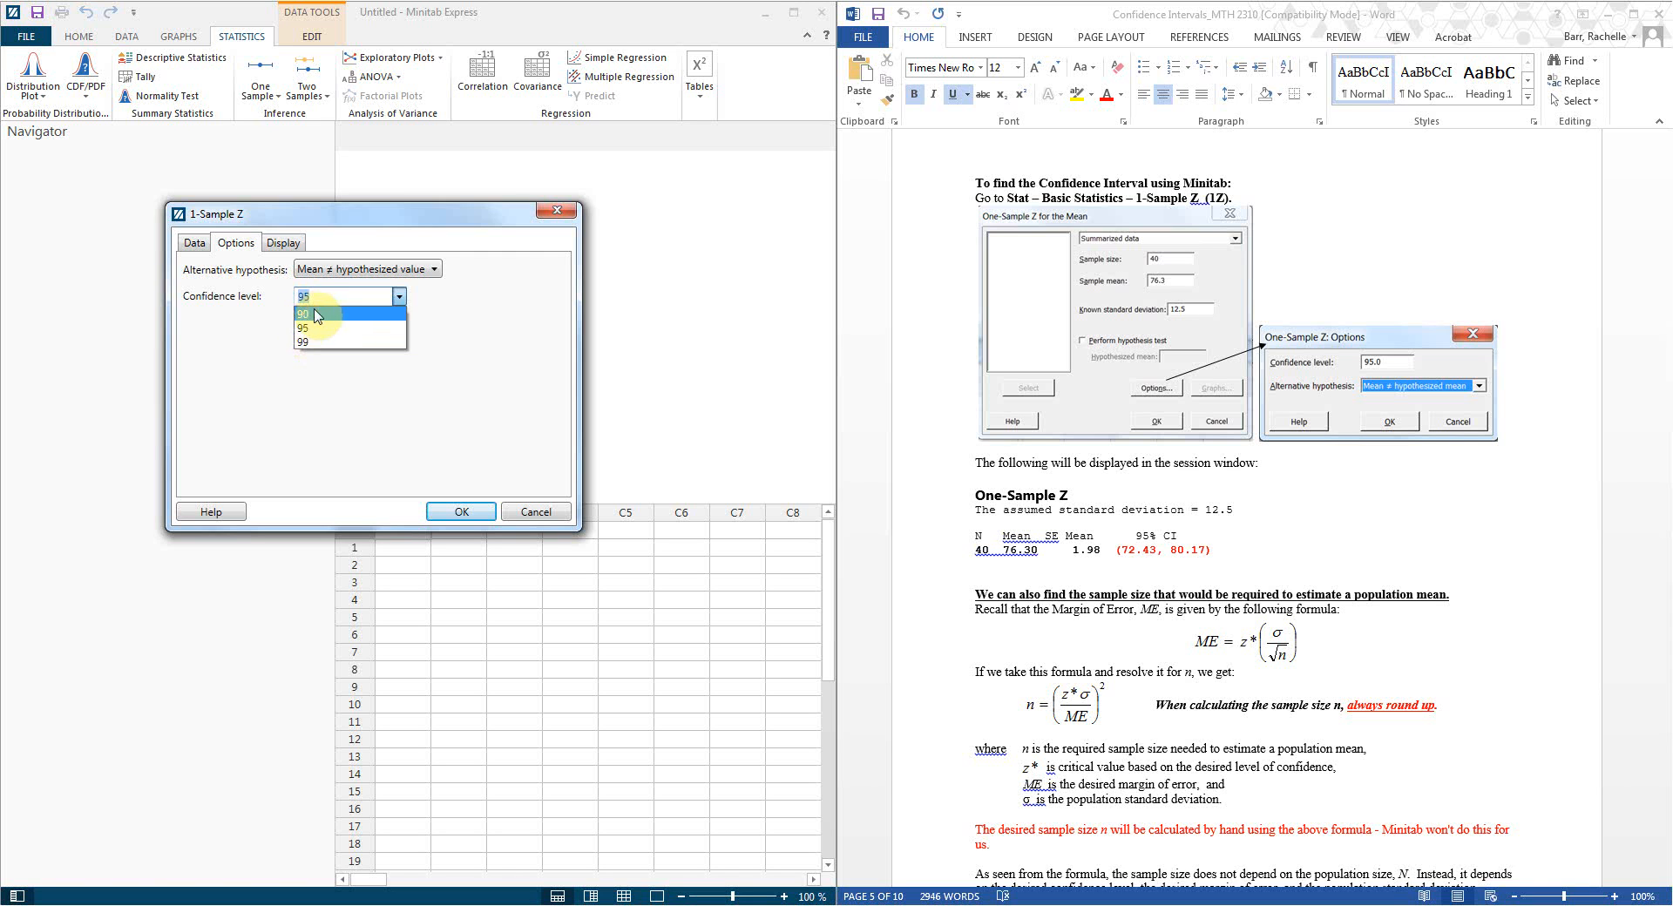
left_click(452, 319)
left_click(287, 246)
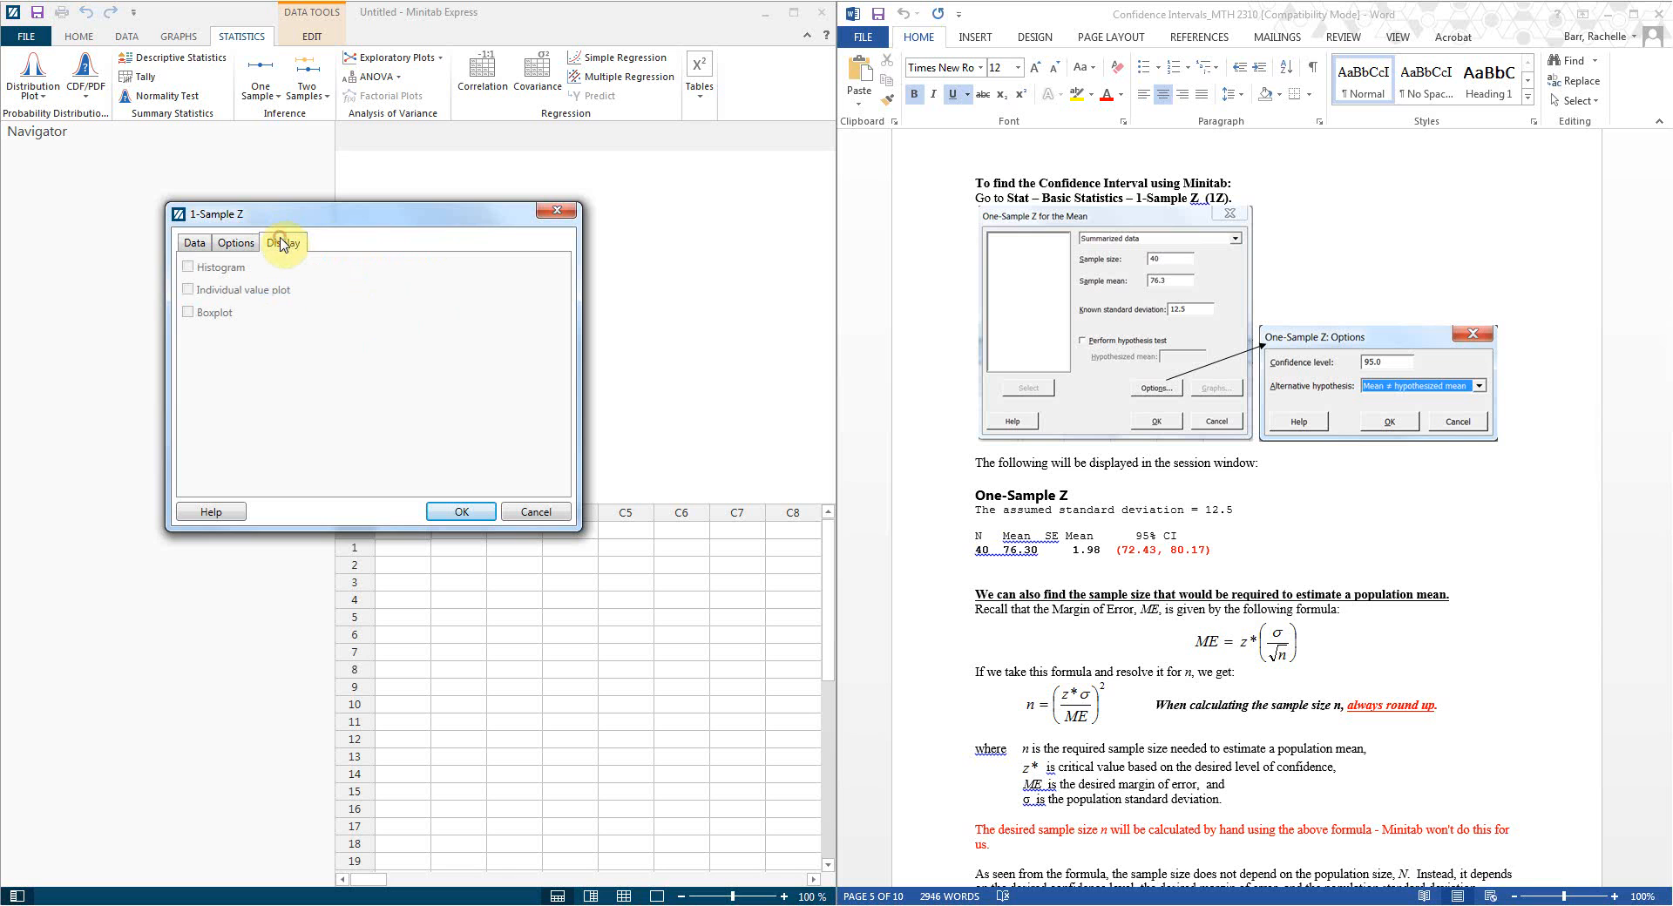
left_click(193, 253)
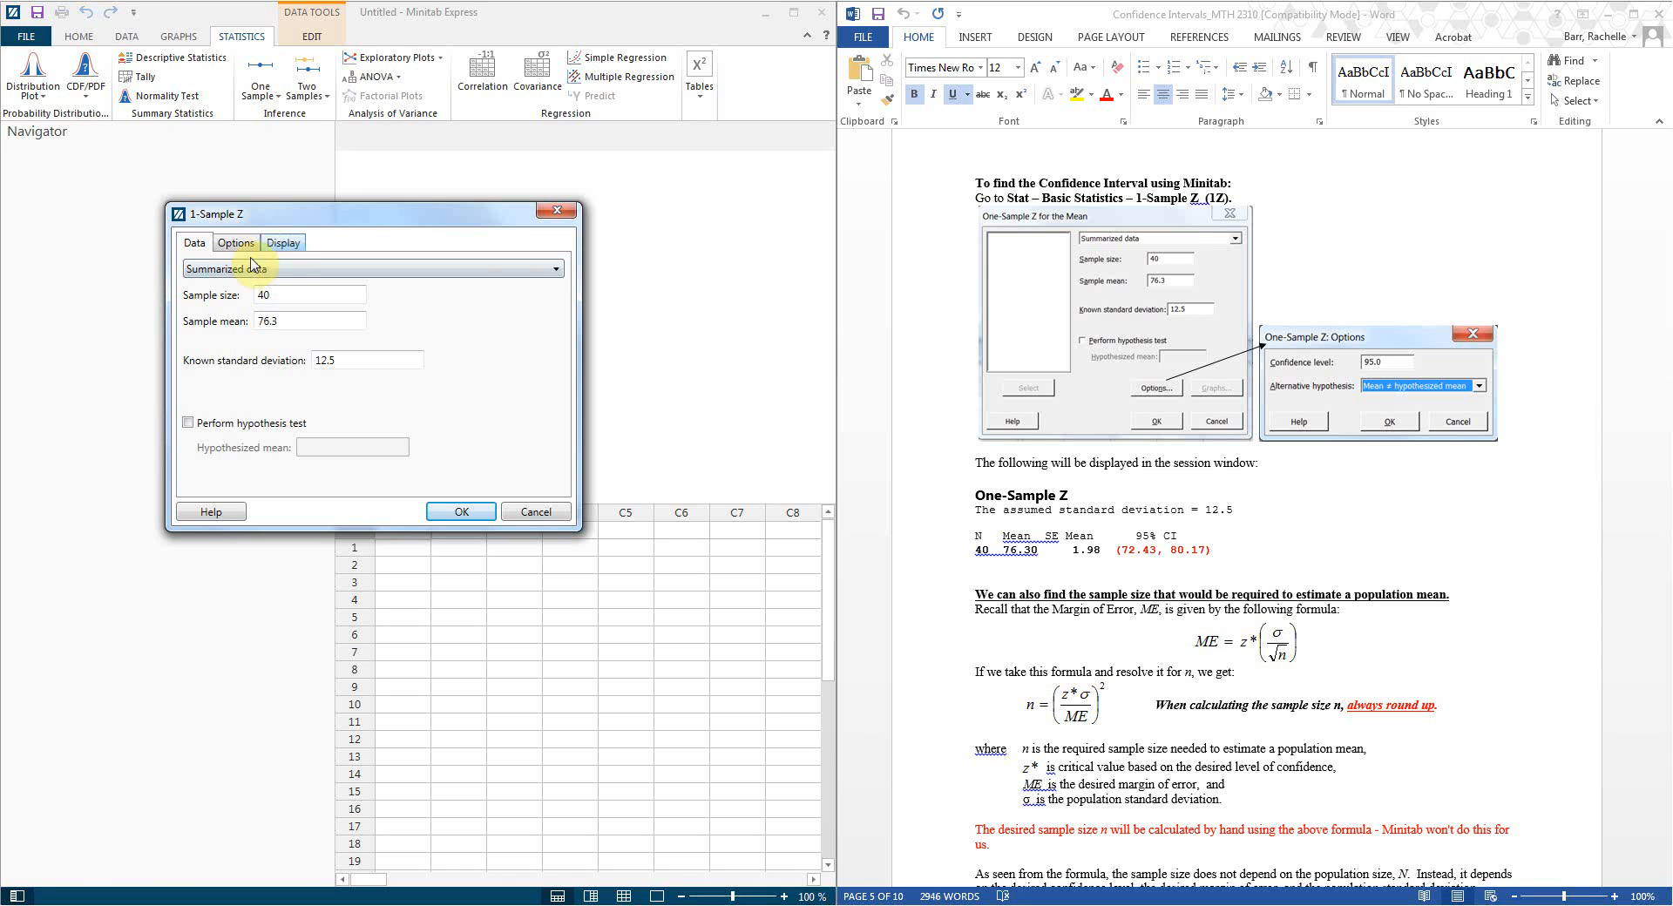
Step: Run the 1-Sample Z, giving N 40, SE mean 1.976 and 95% CI (72.426, 80.174)
left_click(456, 512)
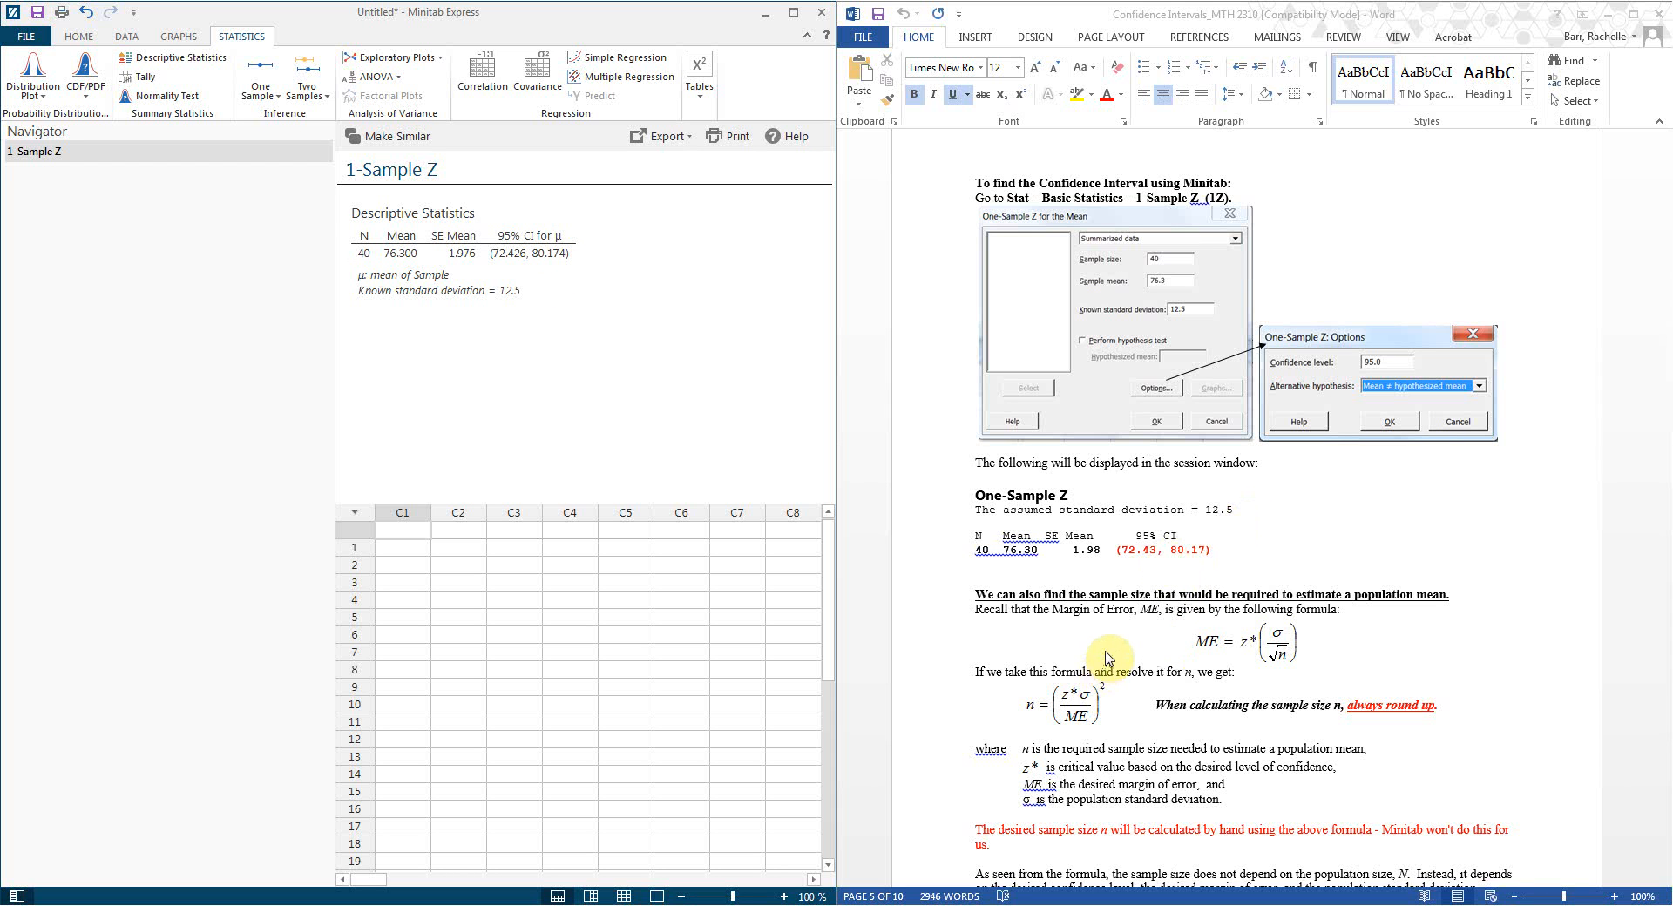
Step: Scroll the Word handout to Example 2 on weekly internet hours and its 1-Sample t instructions
scroll(1107, 658, "down", 8)
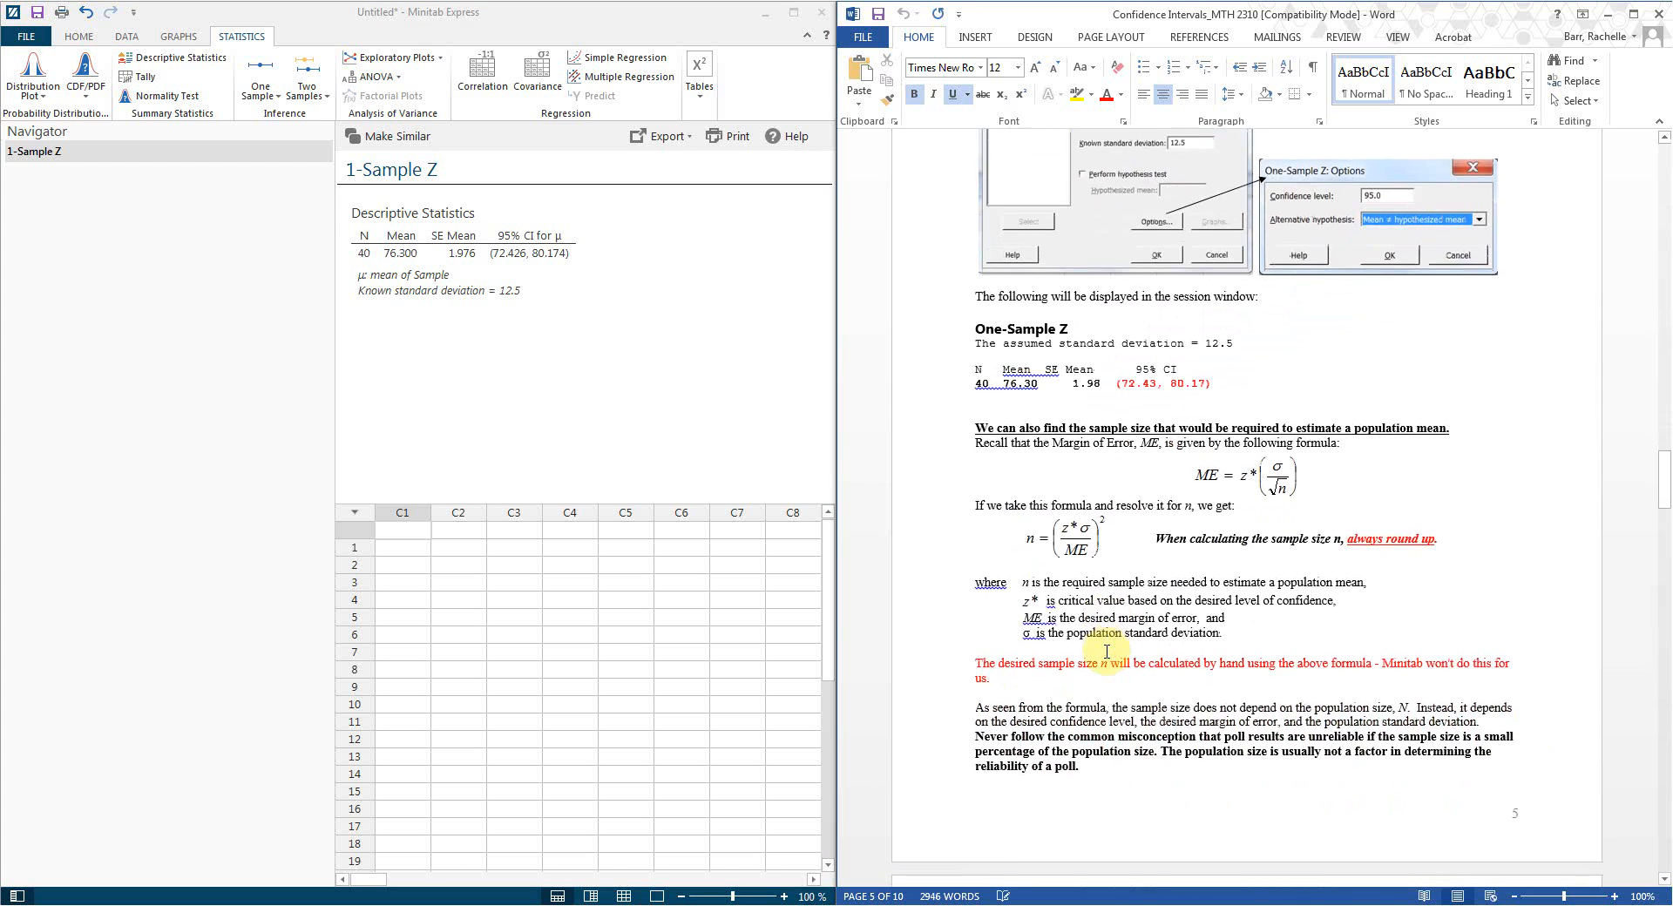
scroll(1106, 654, "down", 14)
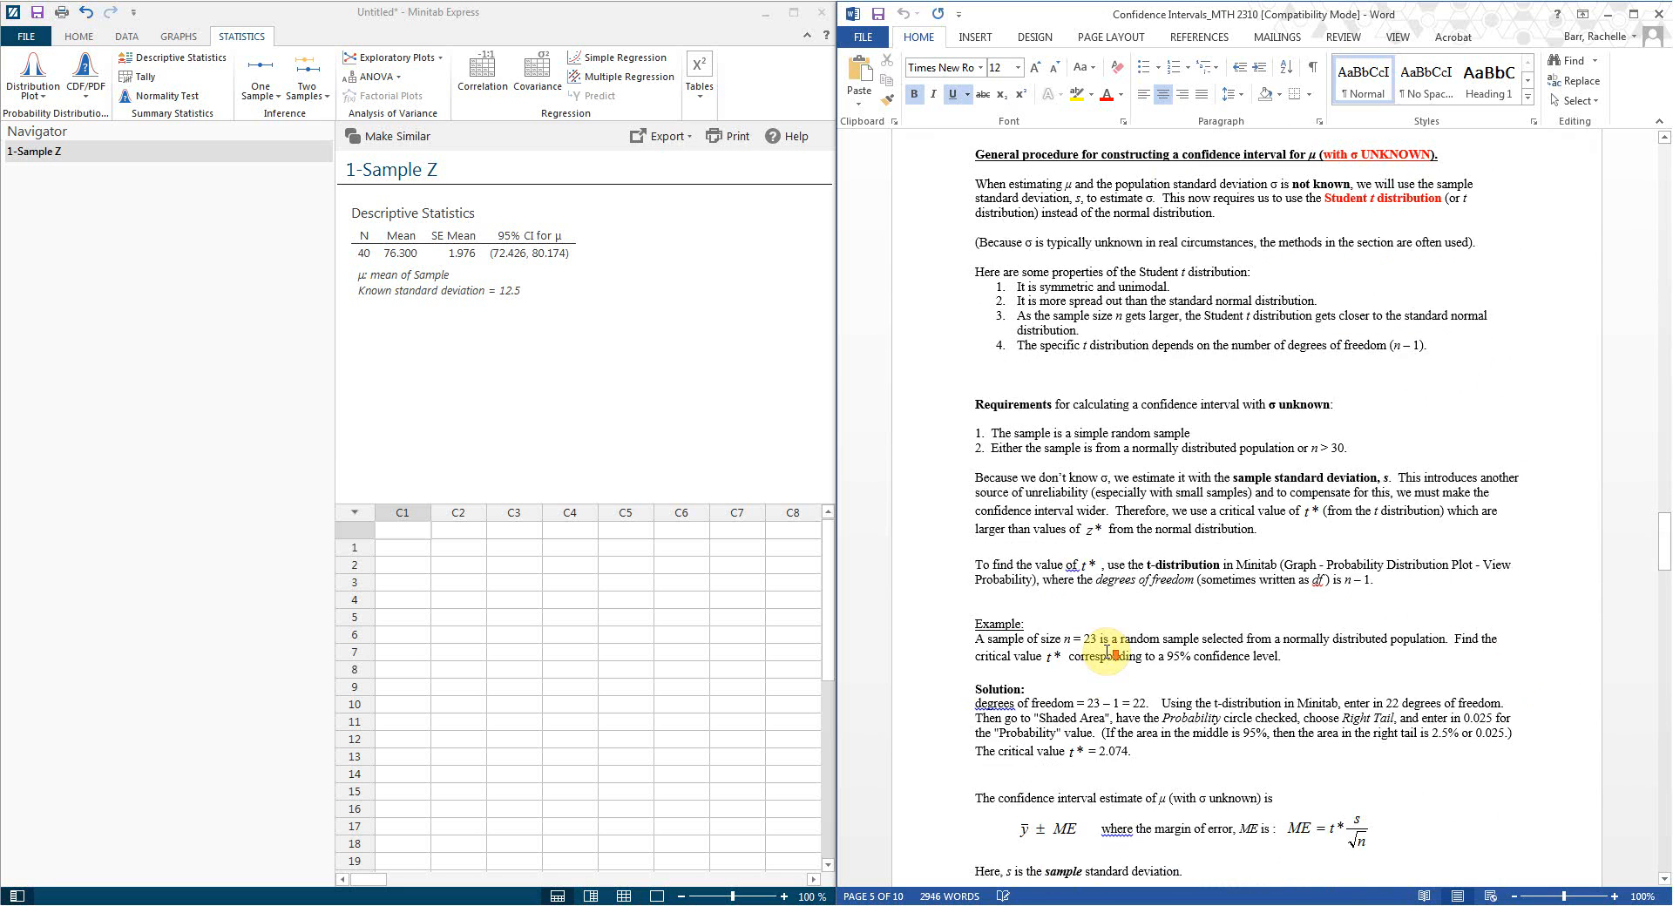
scroll(1109, 658, "down", 2)
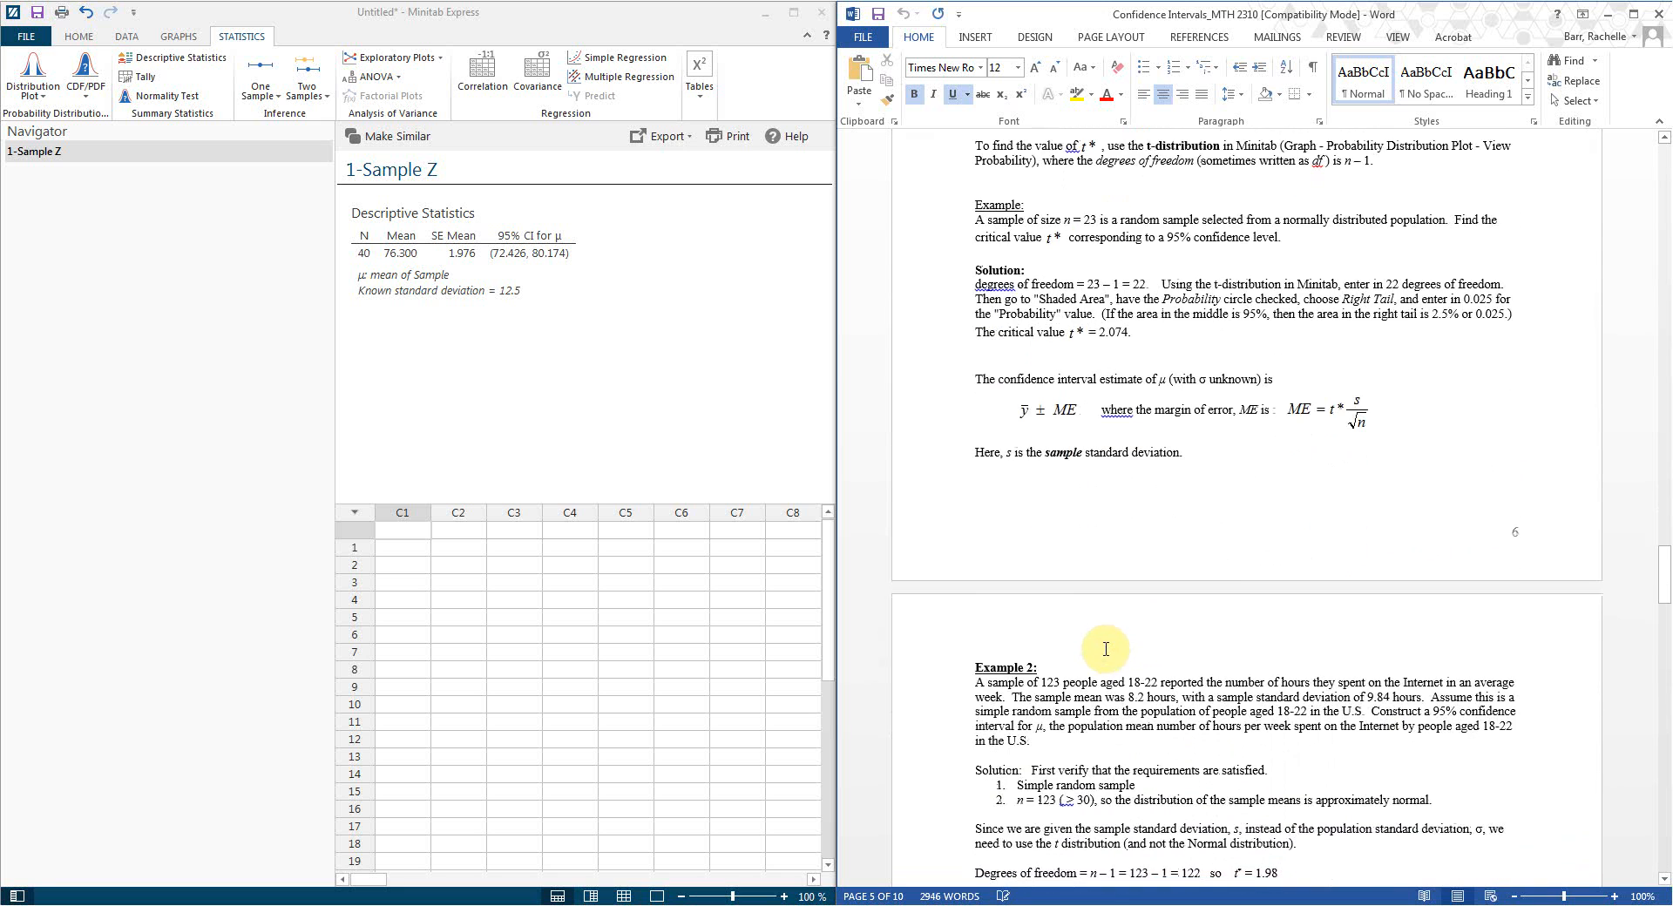
scroll(1106, 649, "down", 1)
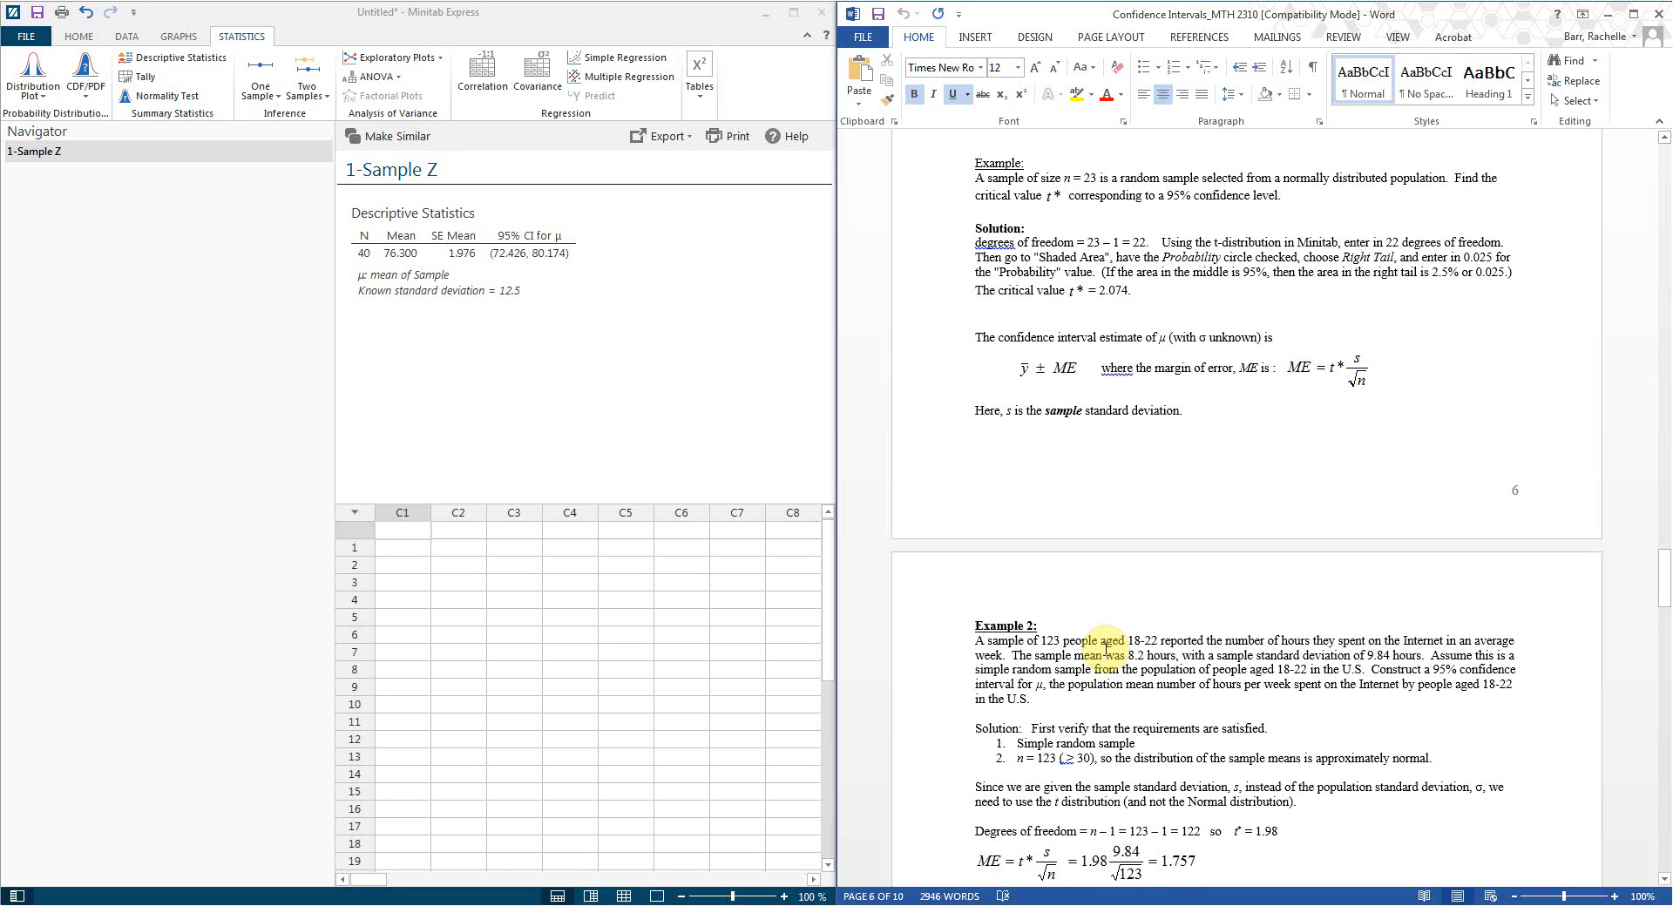
scroll(1106, 649, "up", 2)
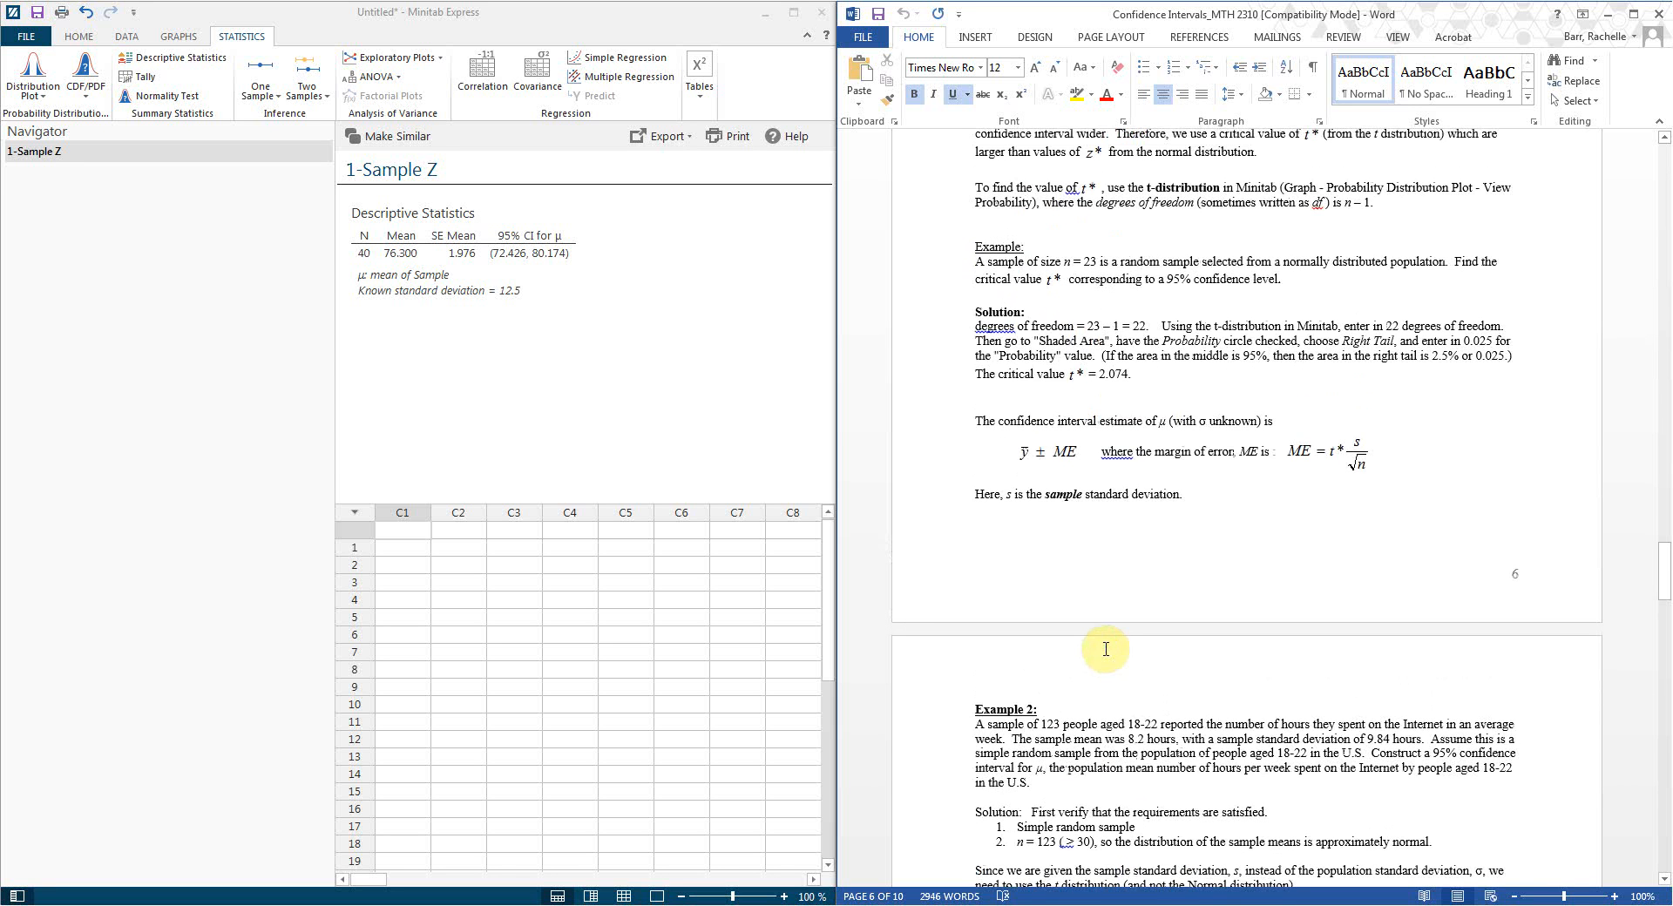
scroll(1106, 649, "down", 4)
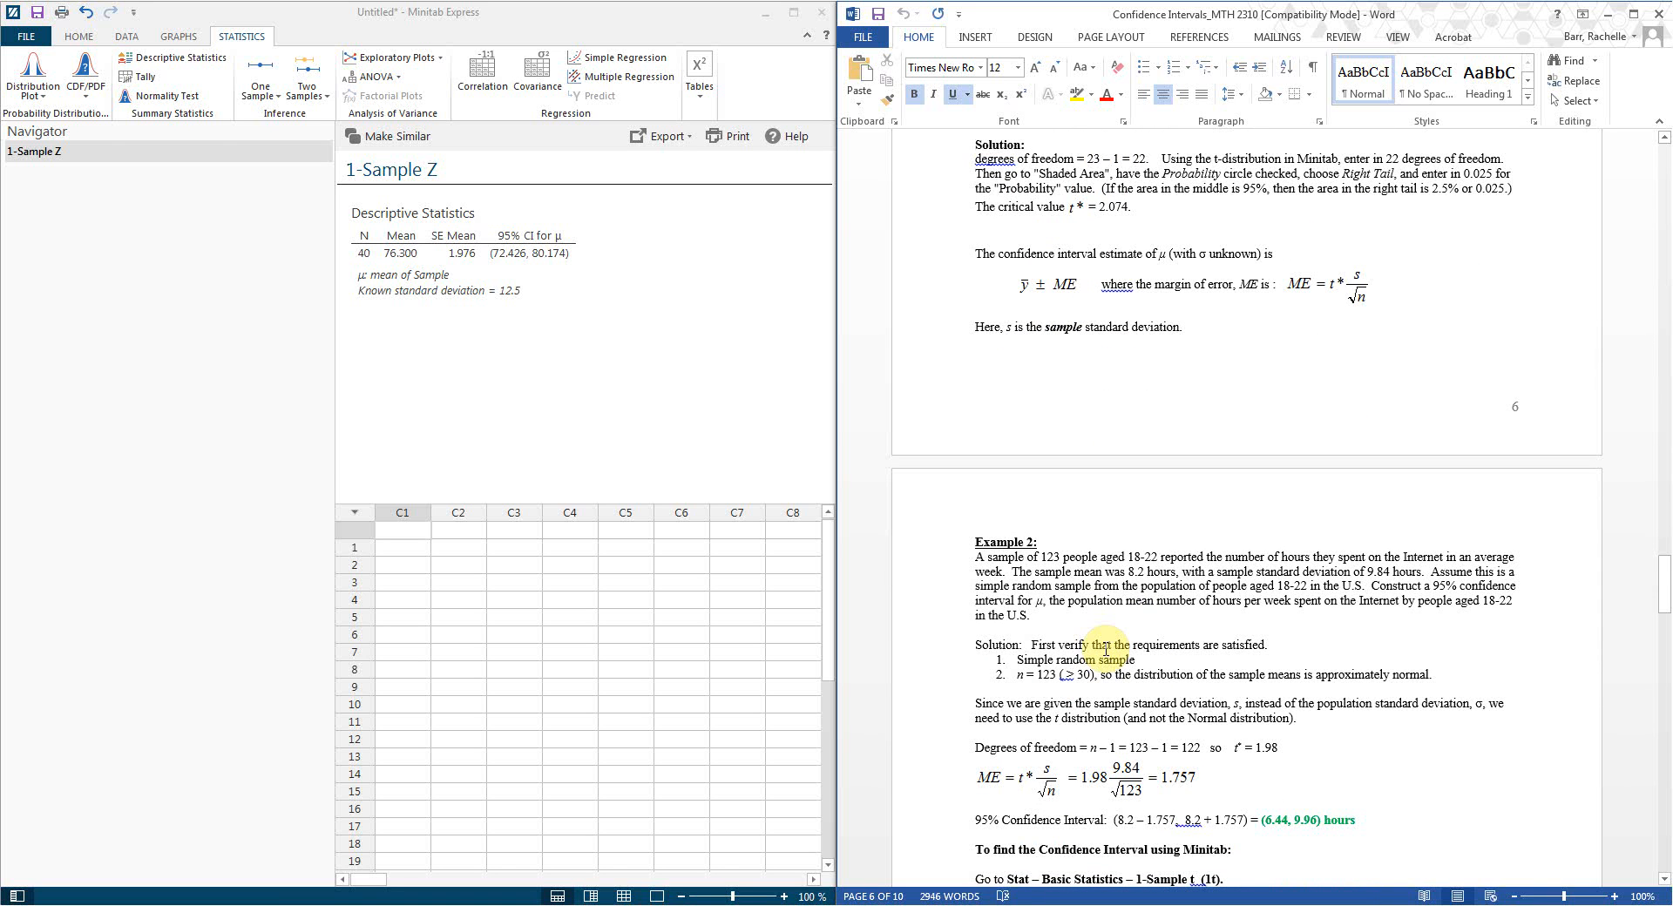
scroll(1106, 649, "up", 1)
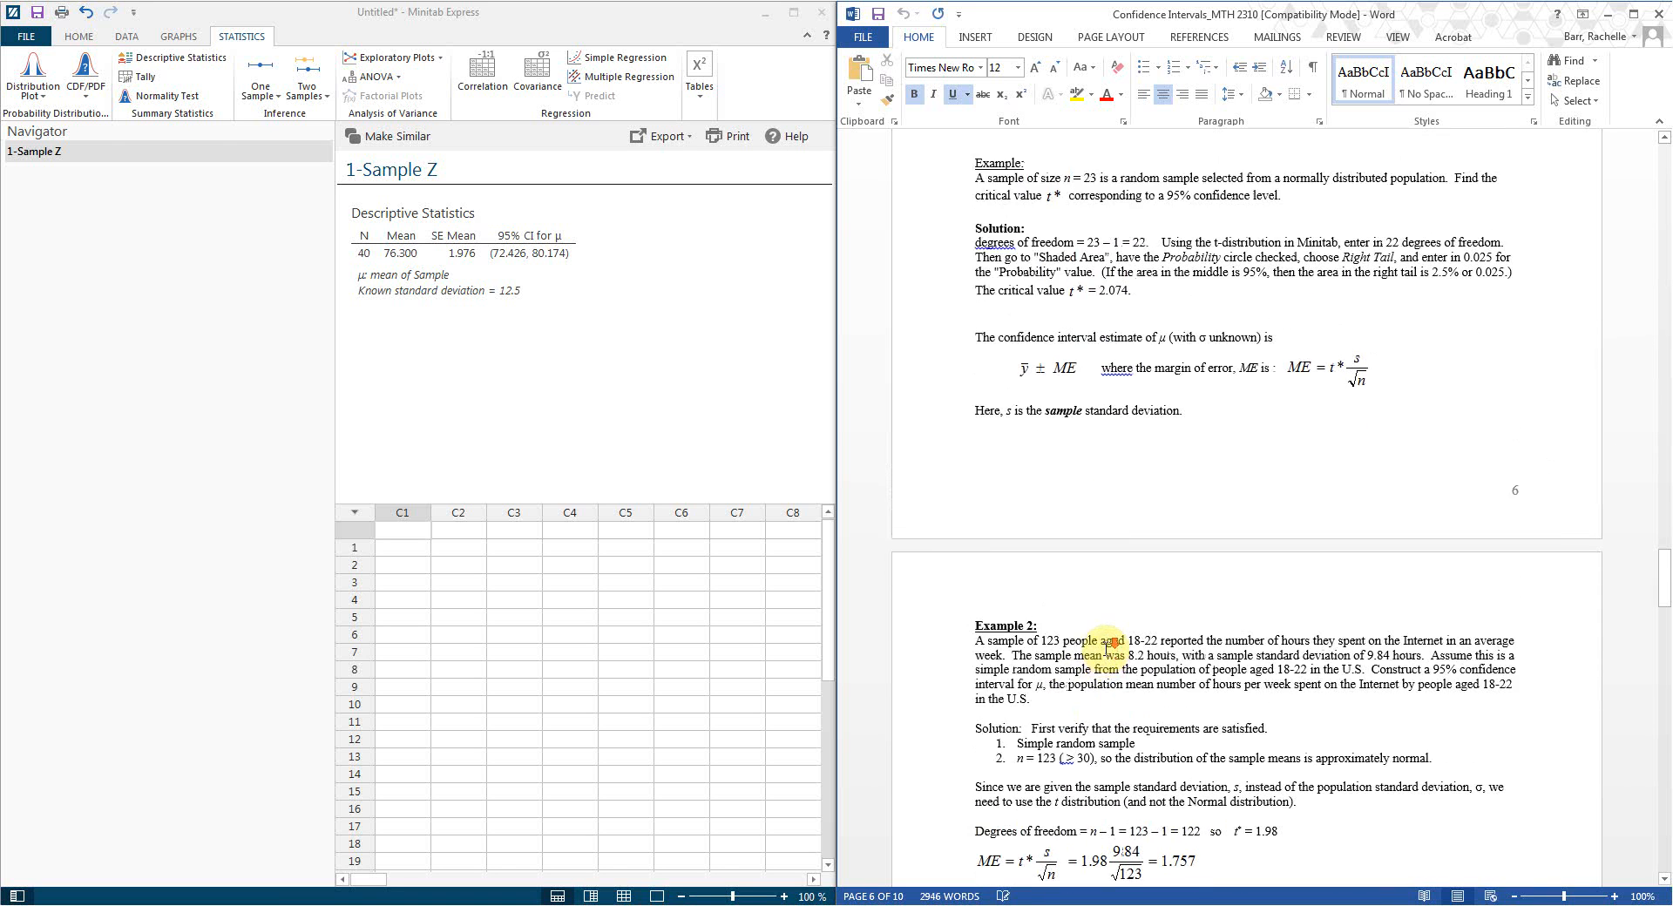
scroll(1106, 649, "up", 3)
scroll(1106, 649, "down", 9)
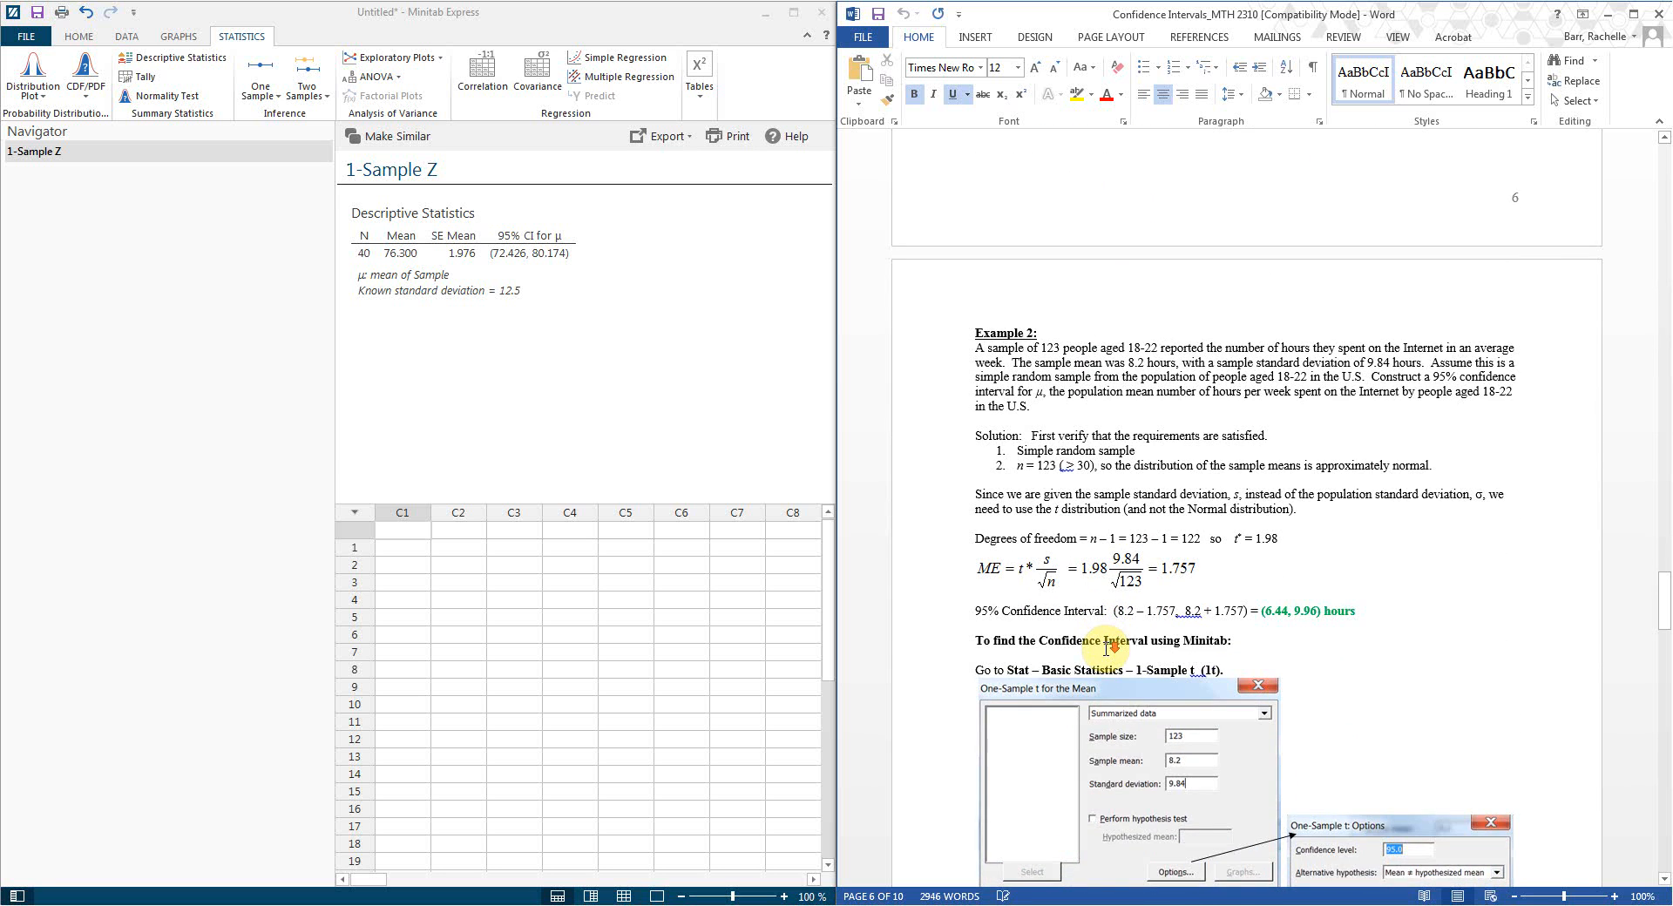
scroll(1107, 649, "down", 4)
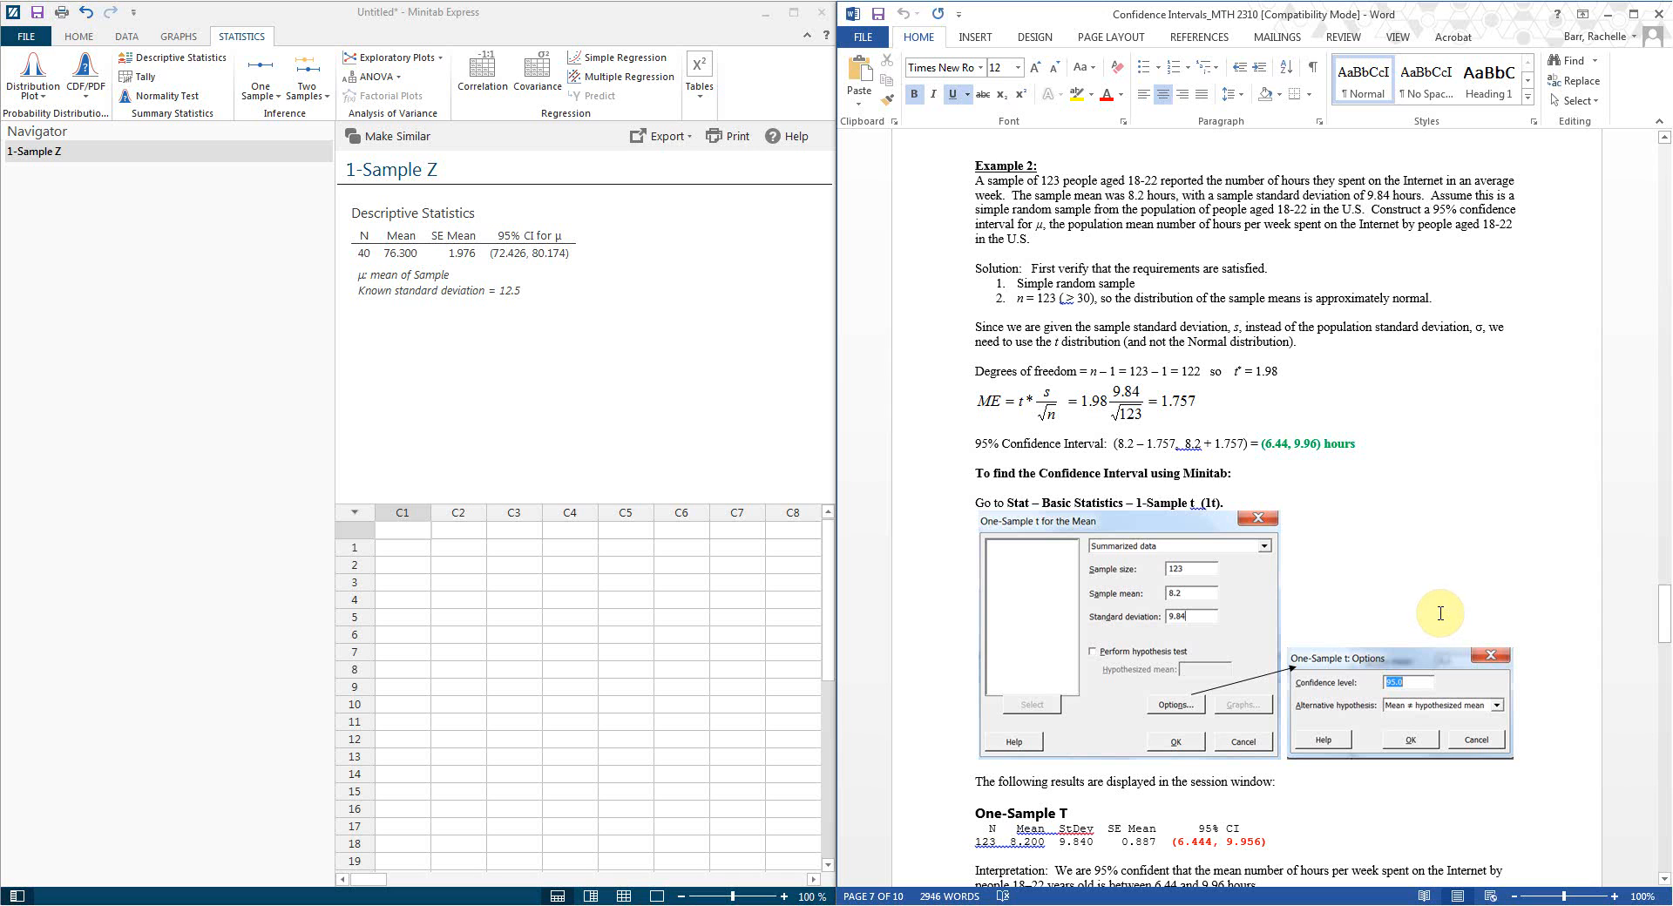
Step: Start a 1-Sample t with summarized data: size 123, mean 8.2, standard deviation 9.84
left_click(281, 92)
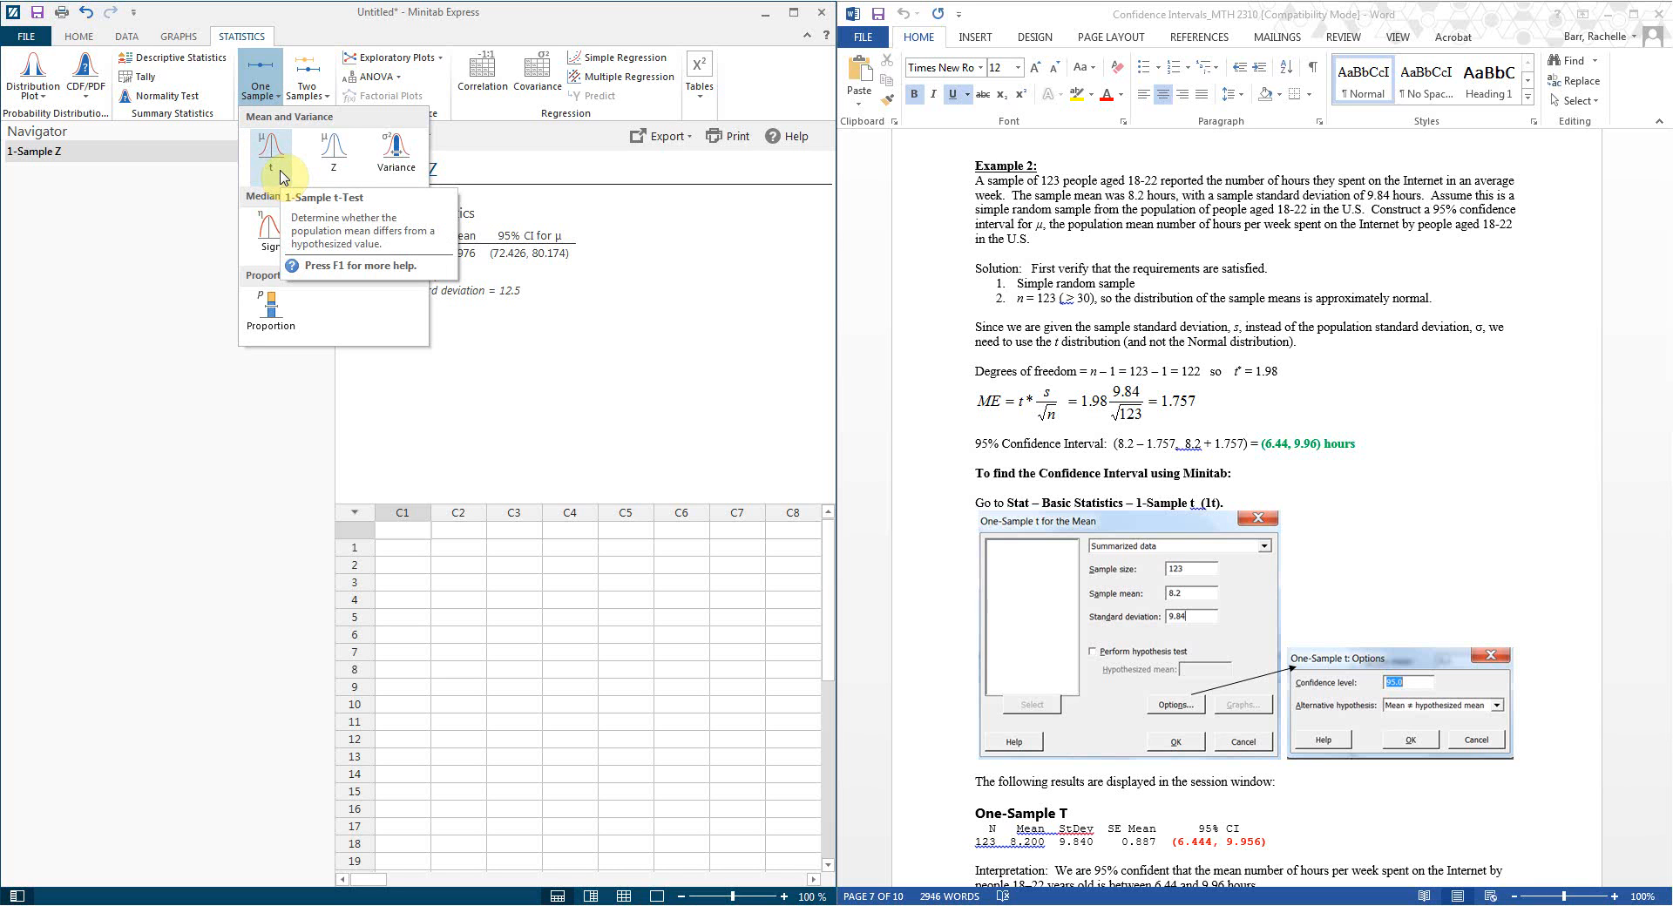
left_click(278, 176)
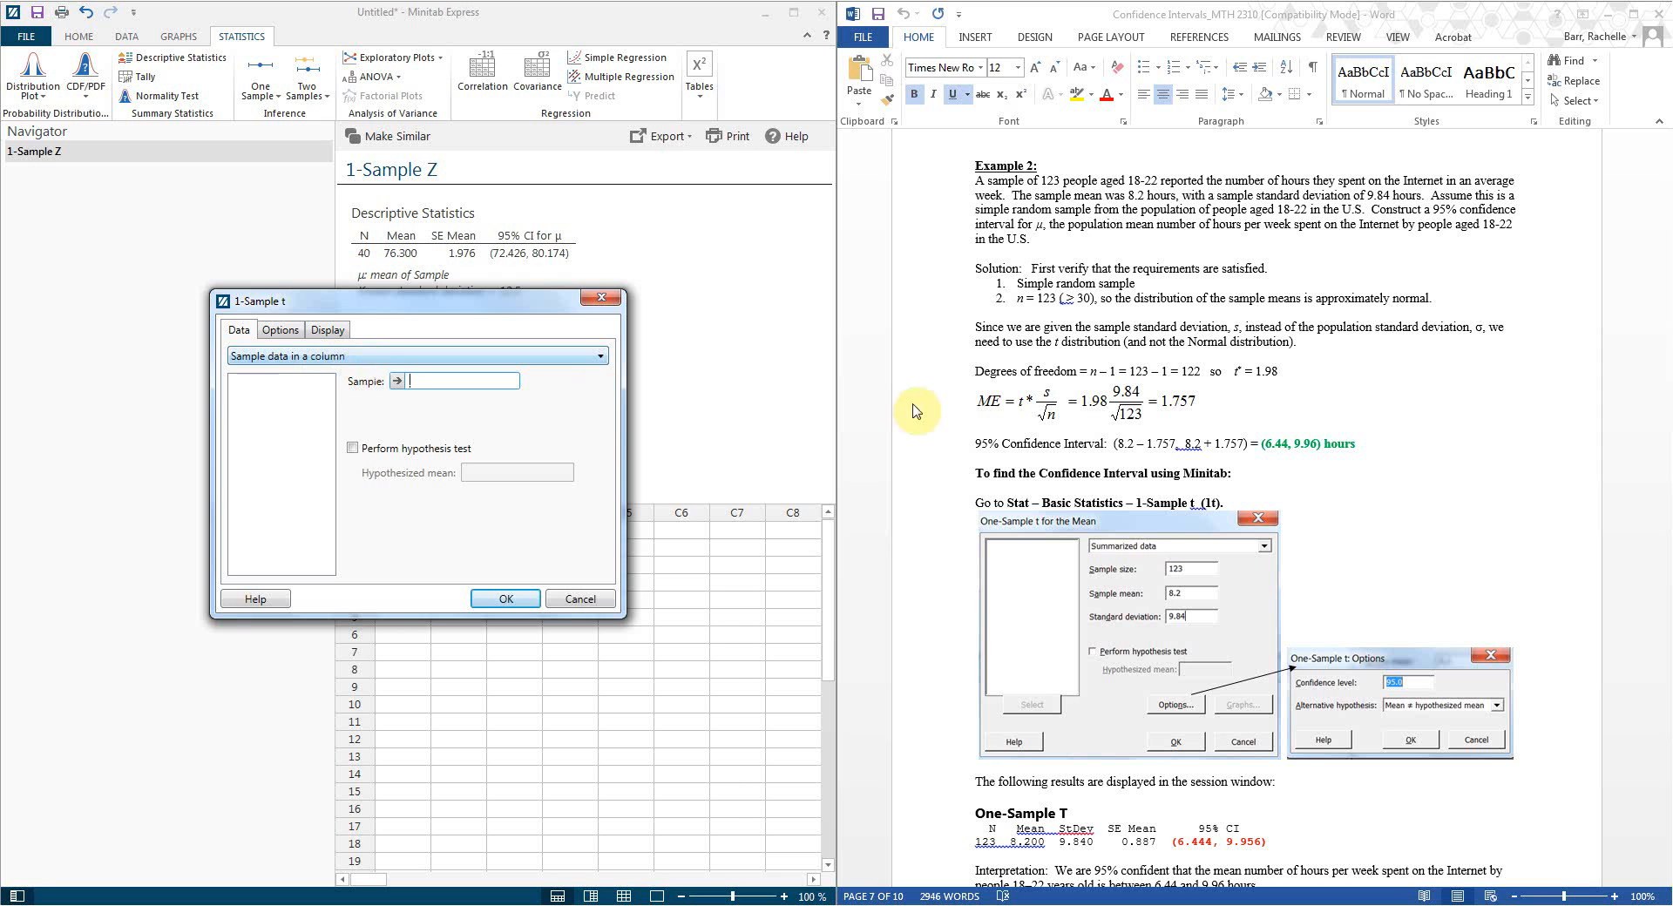
left_click(270, 357)
left_click(281, 382)
left_click(383, 382)
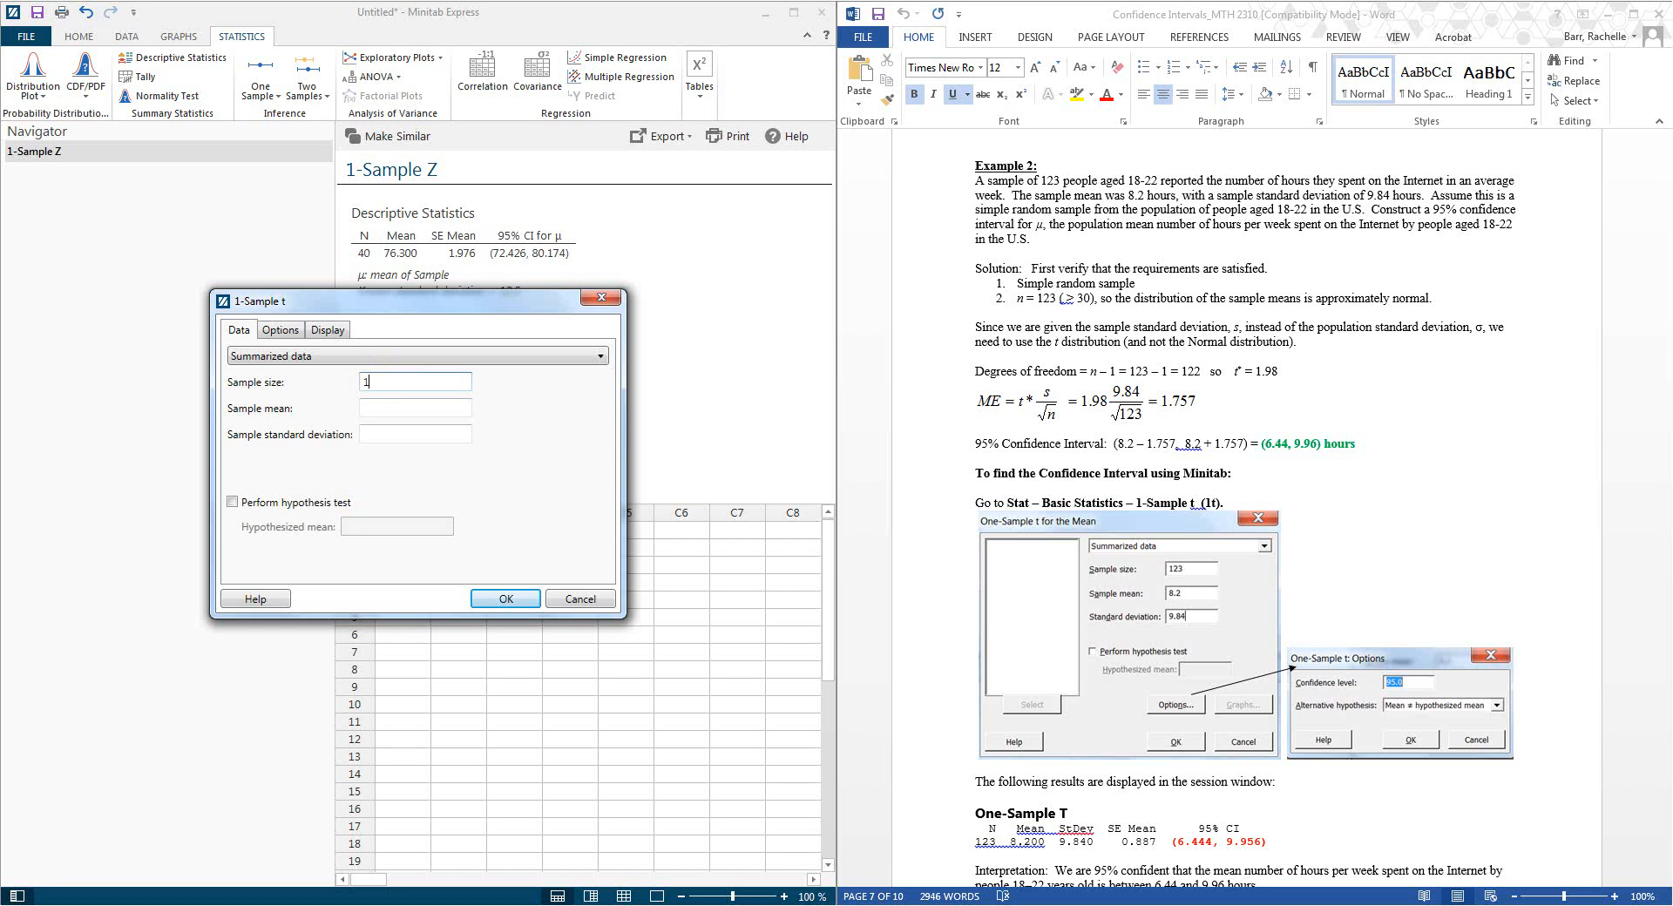
left_click(428, 423)
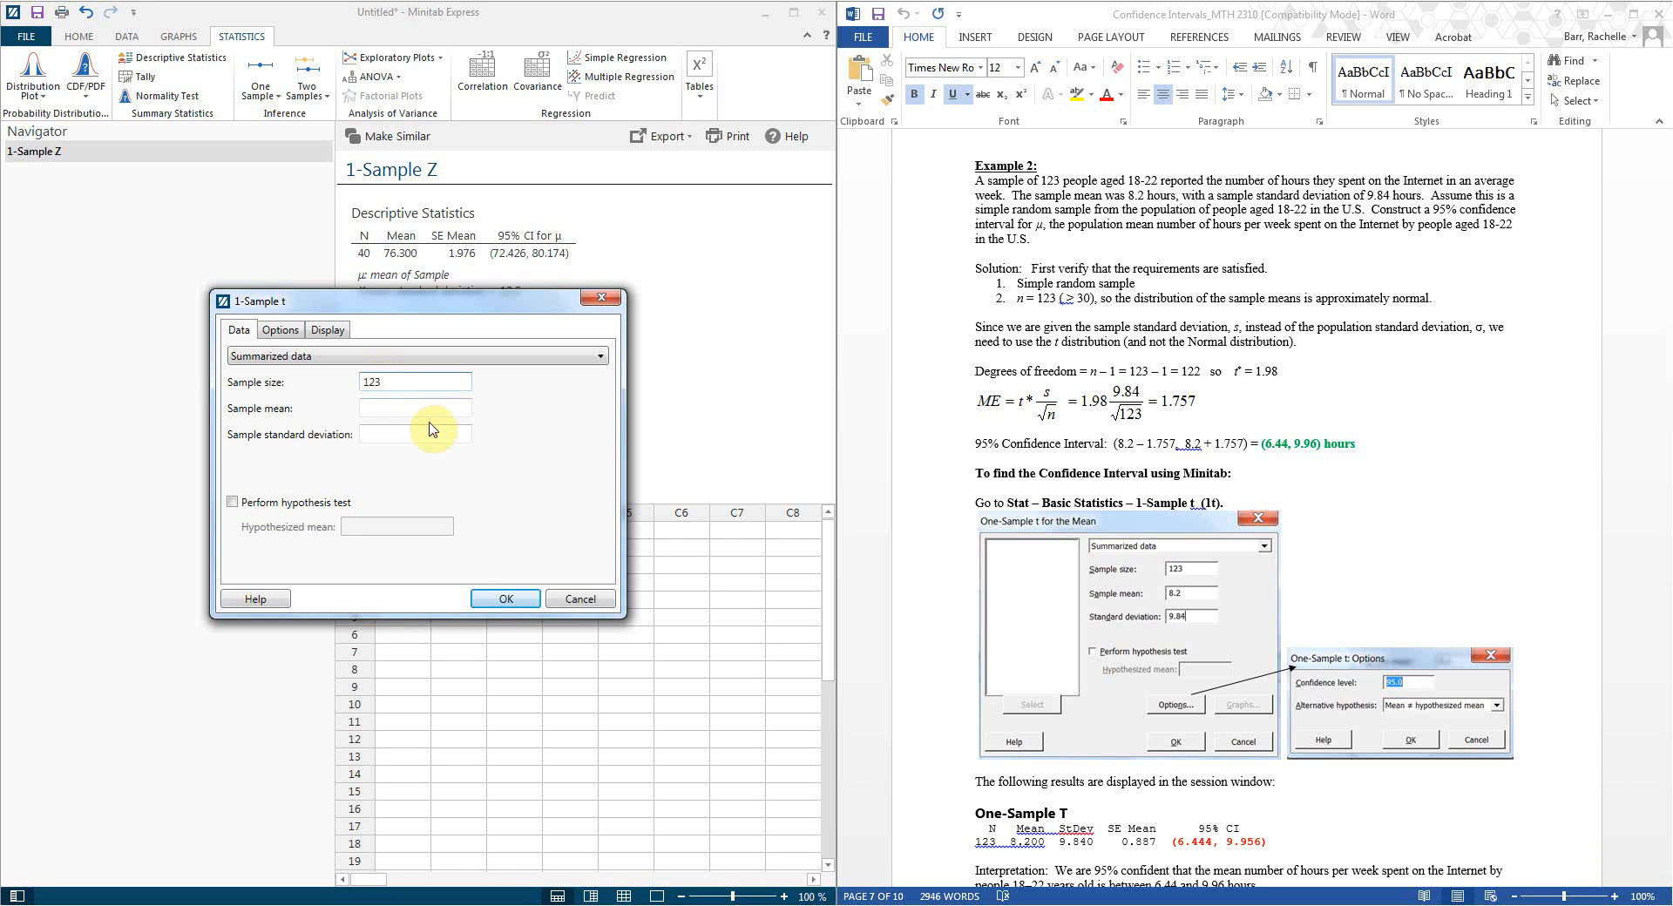
left_click(426, 407)
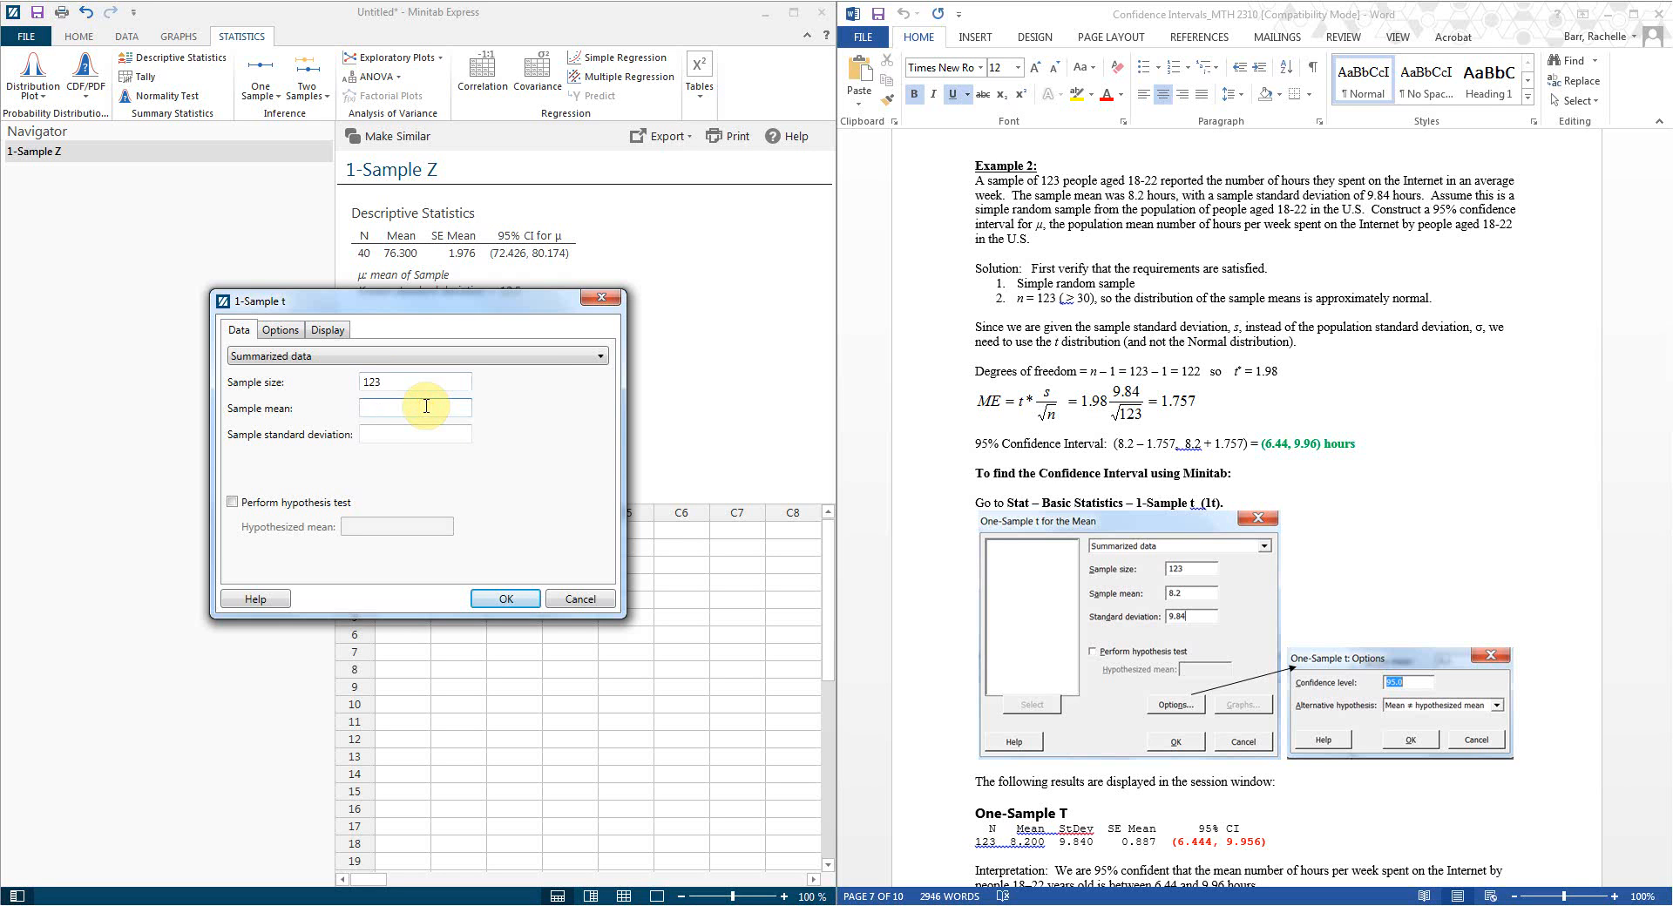
type("8.2")
left_click(394, 434)
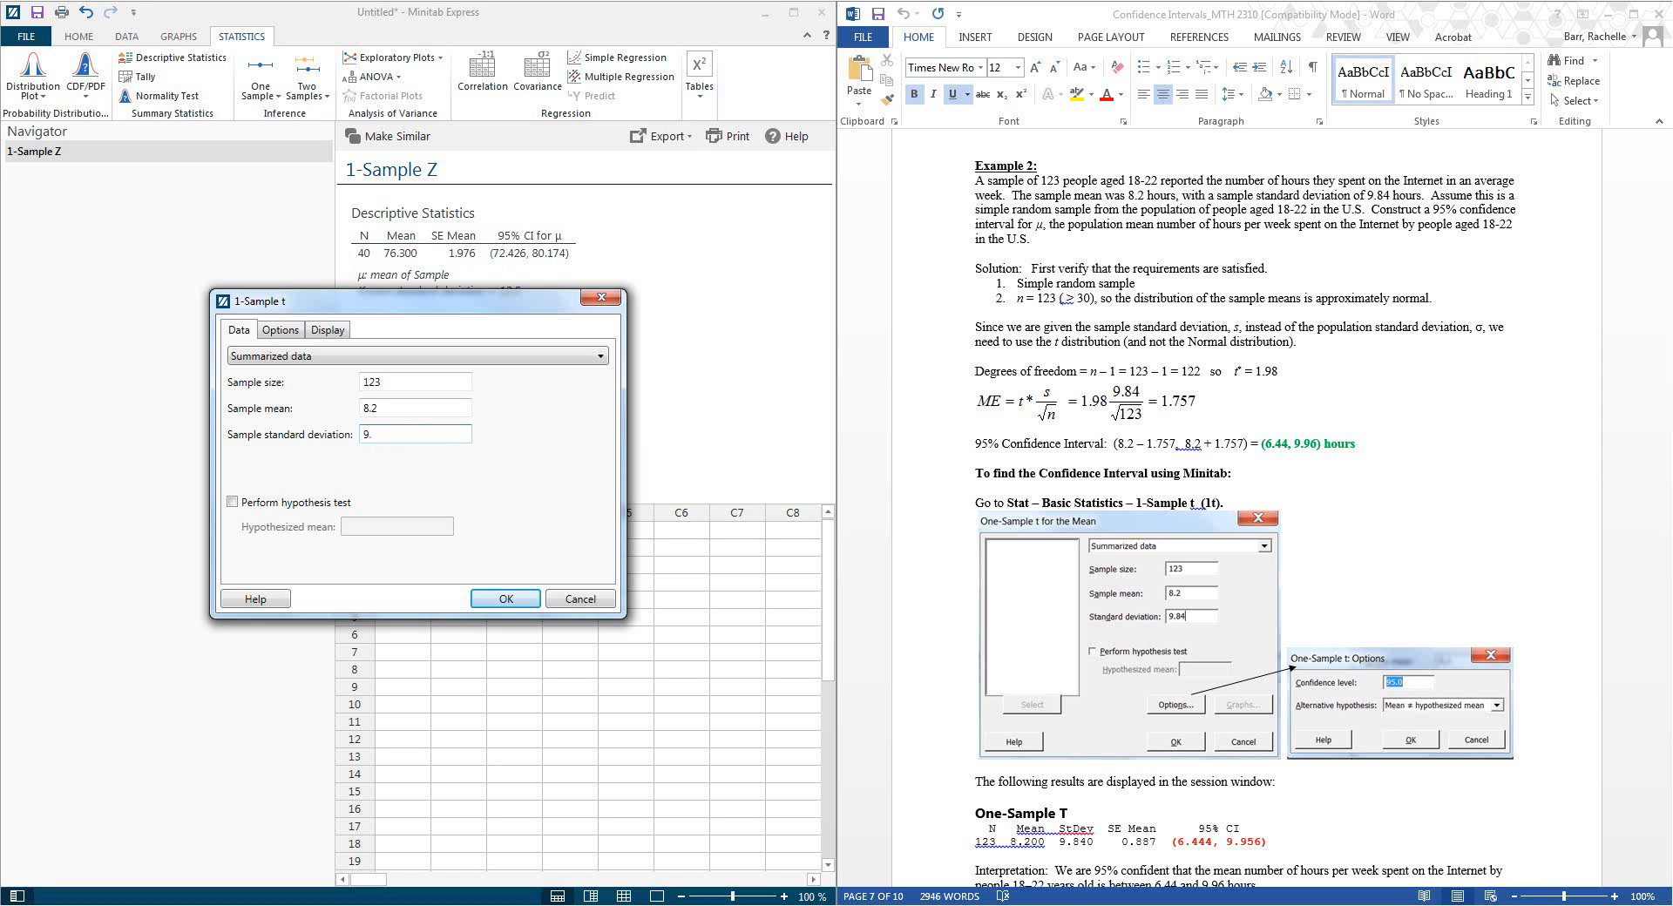
Step: Check the Options and Display tabs, then run to get 95% CI (6.4436, 9.9564)
left_click(291, 334)
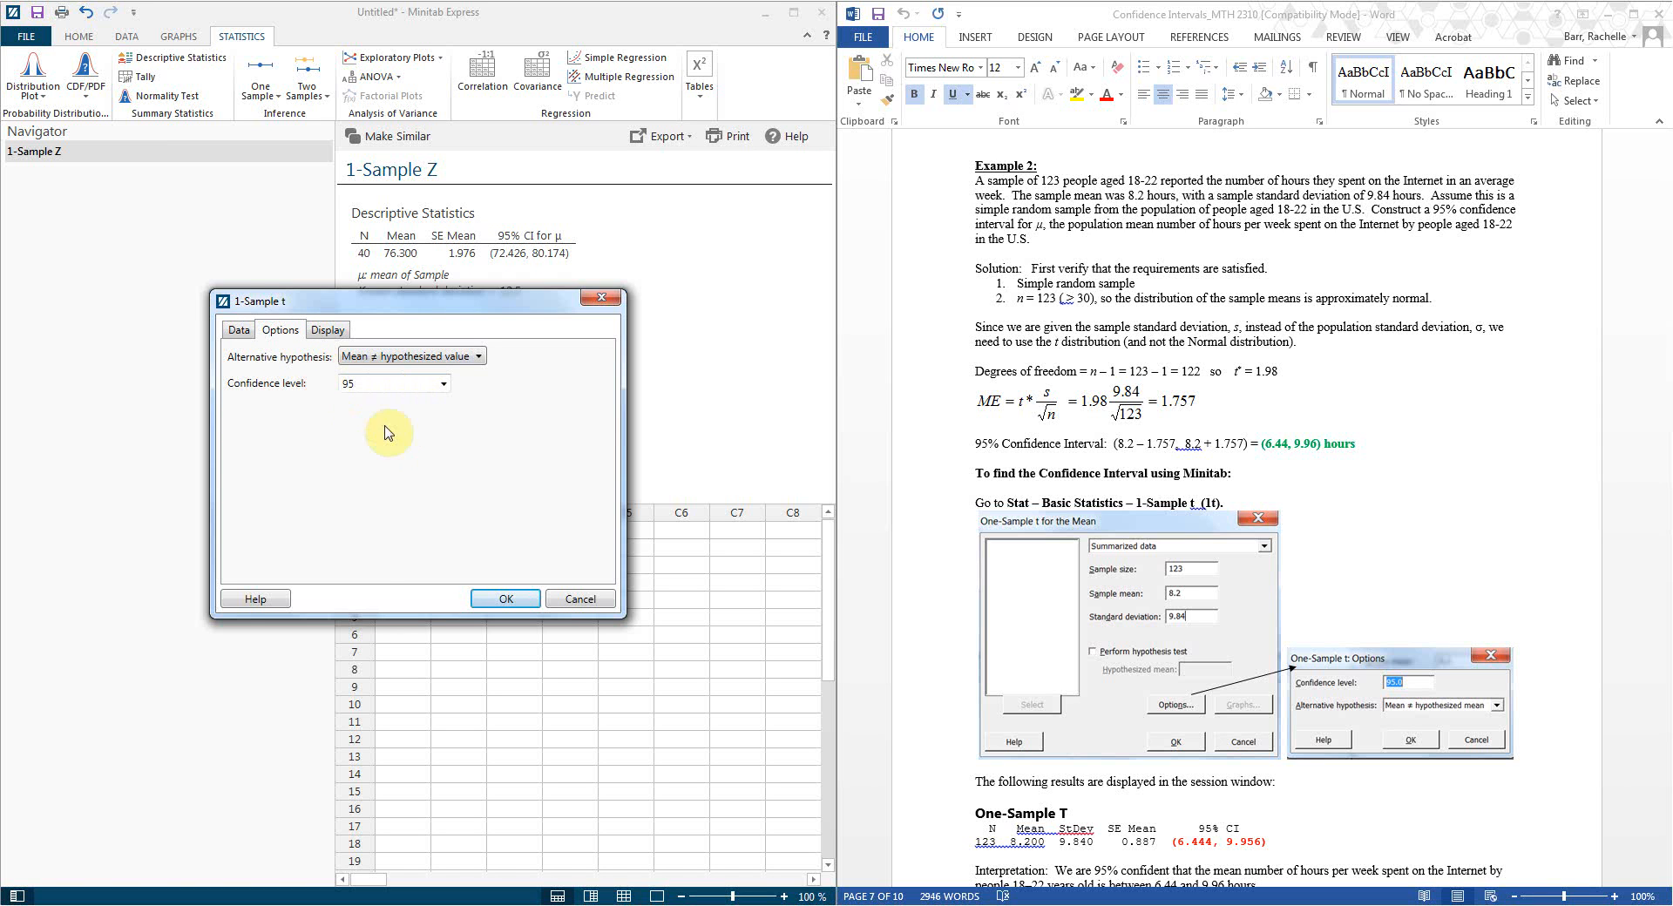
left_click(329, 332)
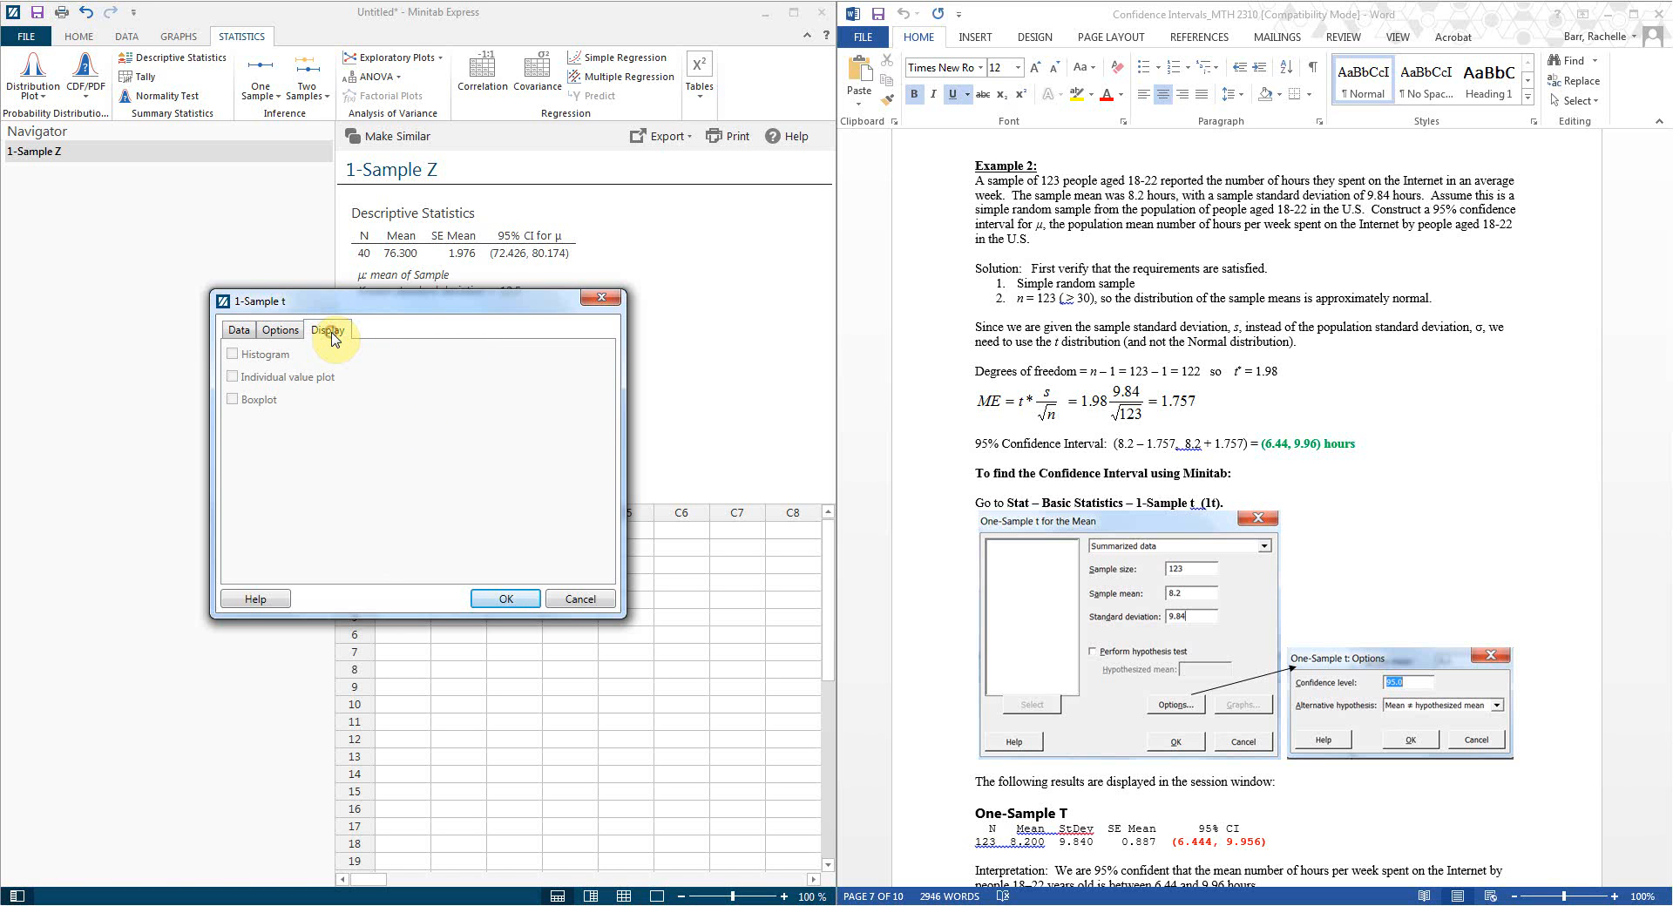
left_click(237, 330)
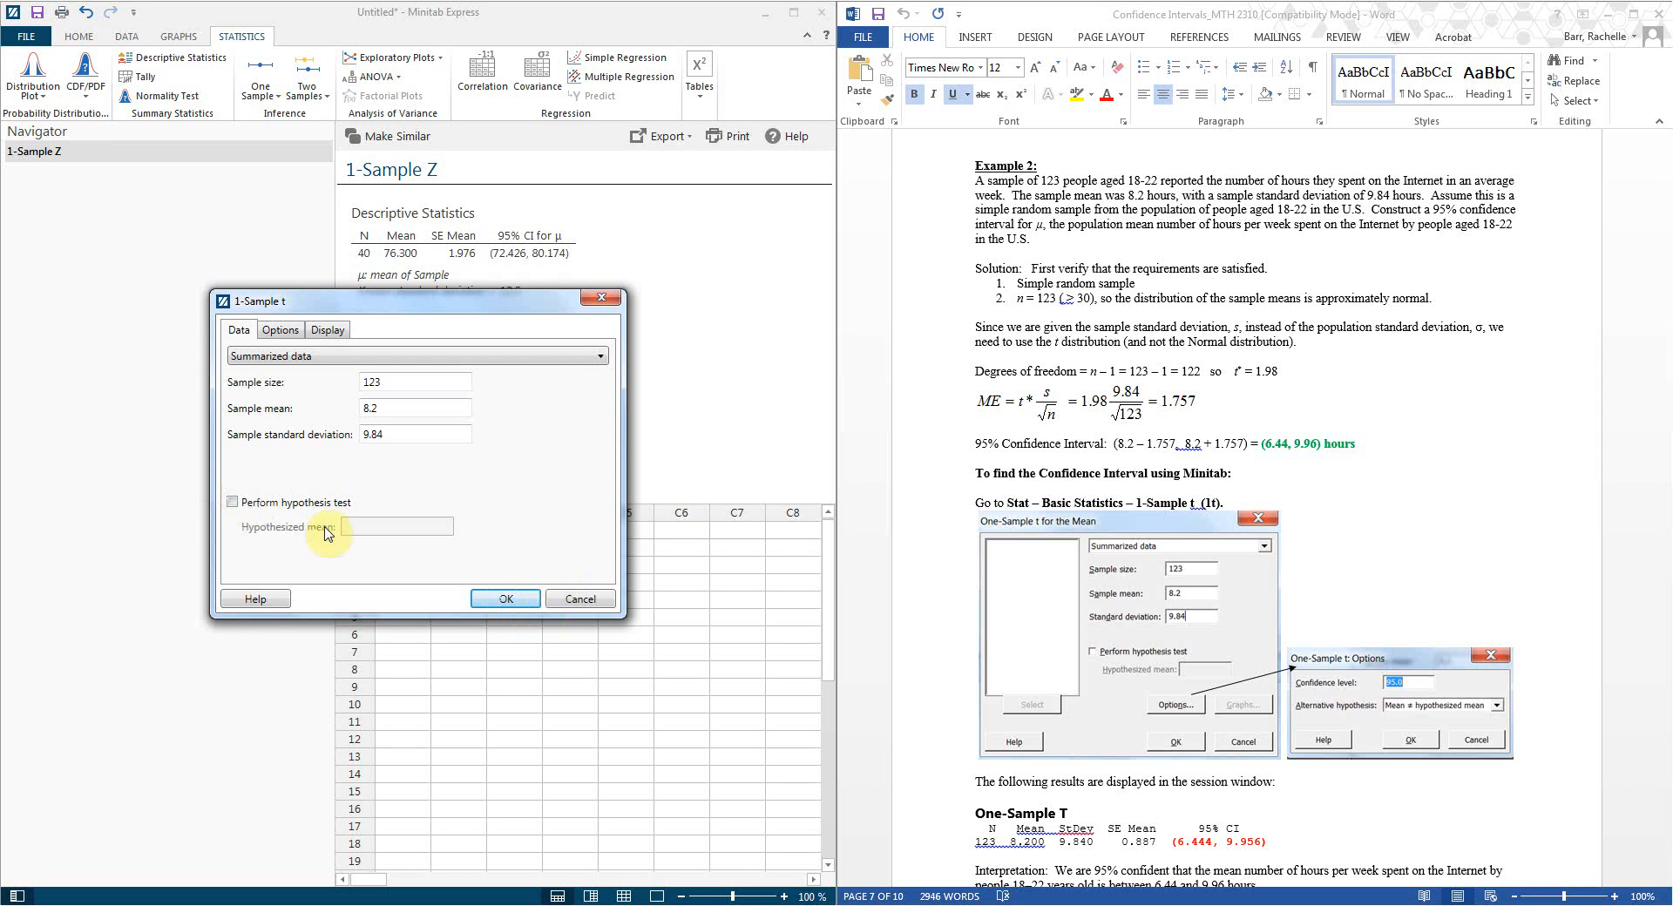
left_click(493, 602)
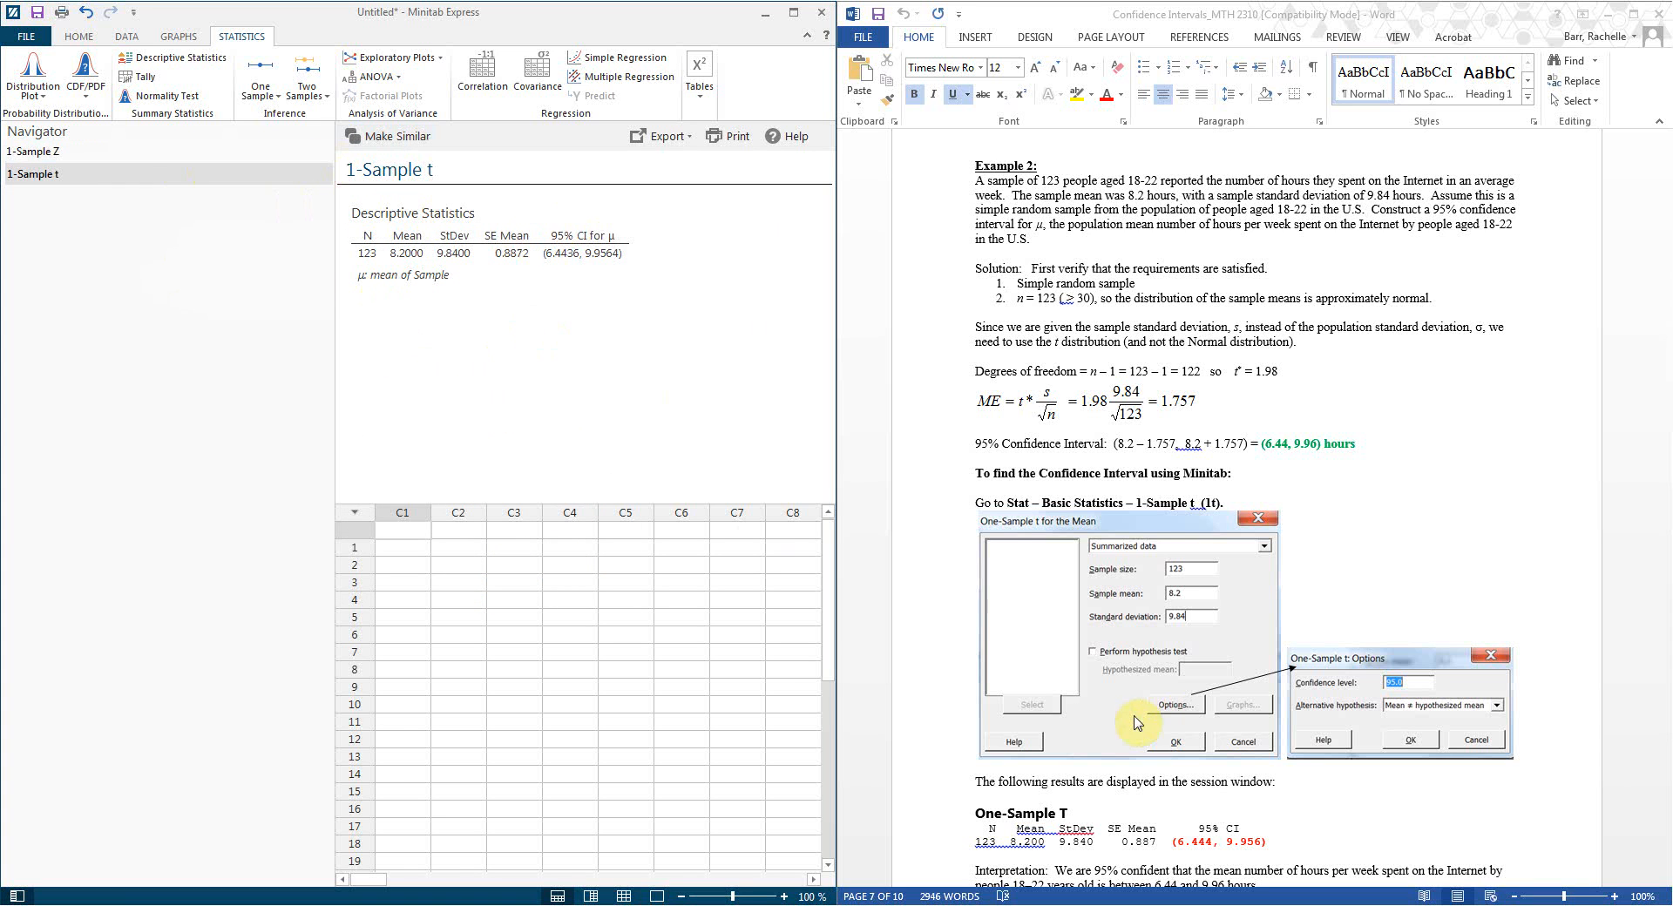
Step: Scroll the Word handout down to Example 3 Cont., the Gallup poll proportion example
left_click(1263, 795)
scroll(1264, 795, "down", 3)
scroll(1266, 800, "down", 2)
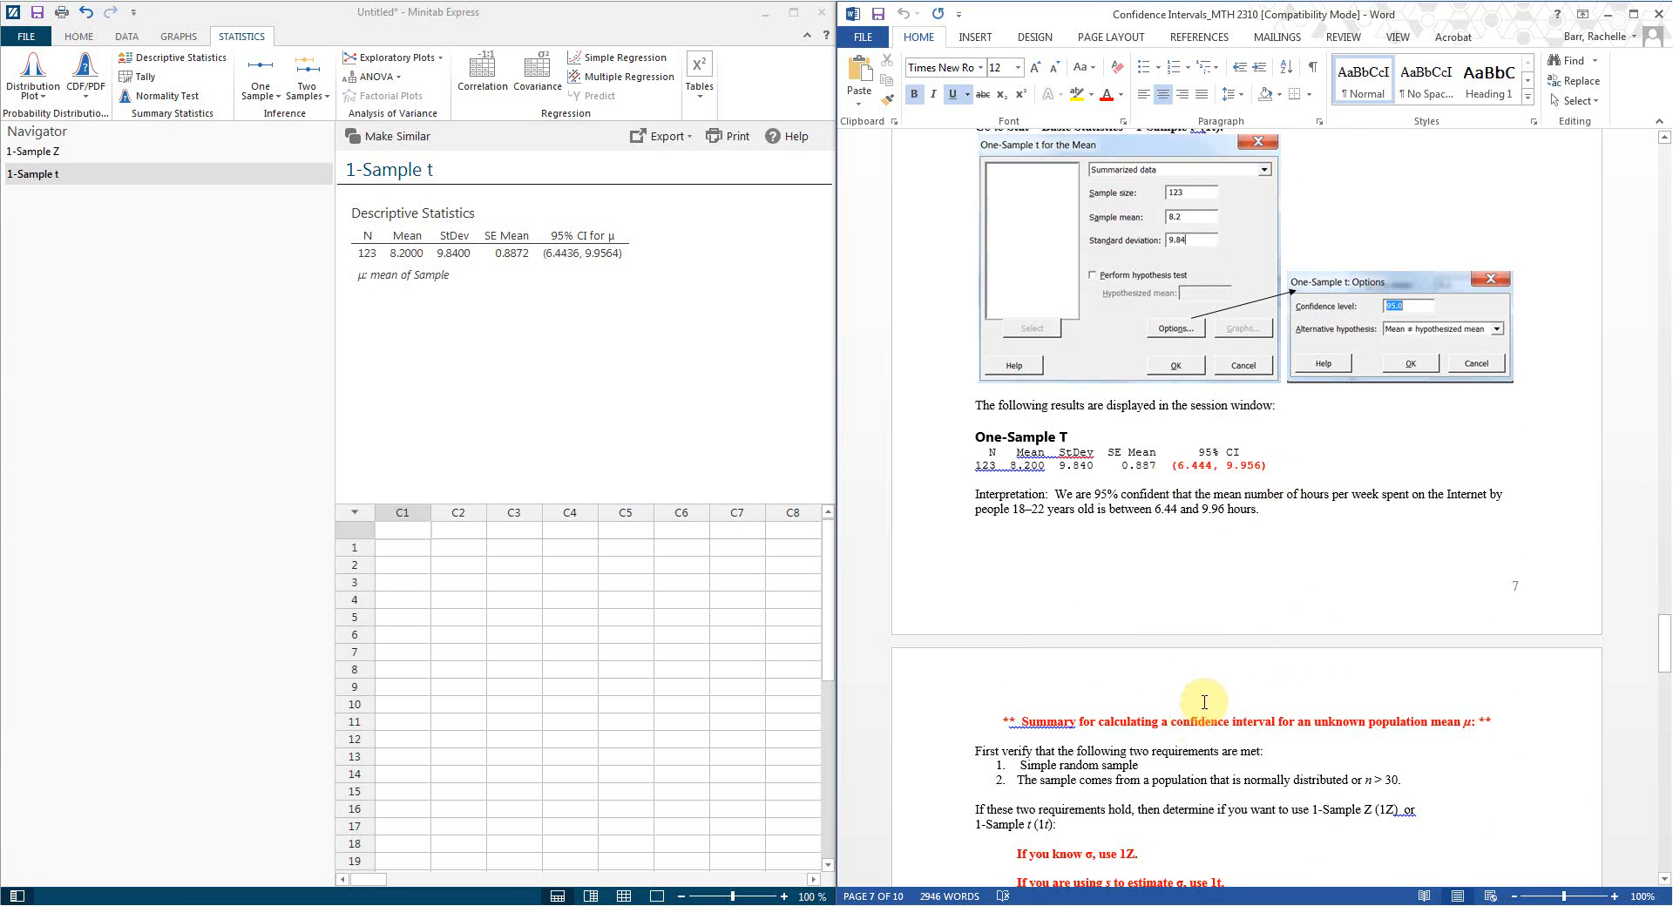
scroll(1186, 697, "down", 11)
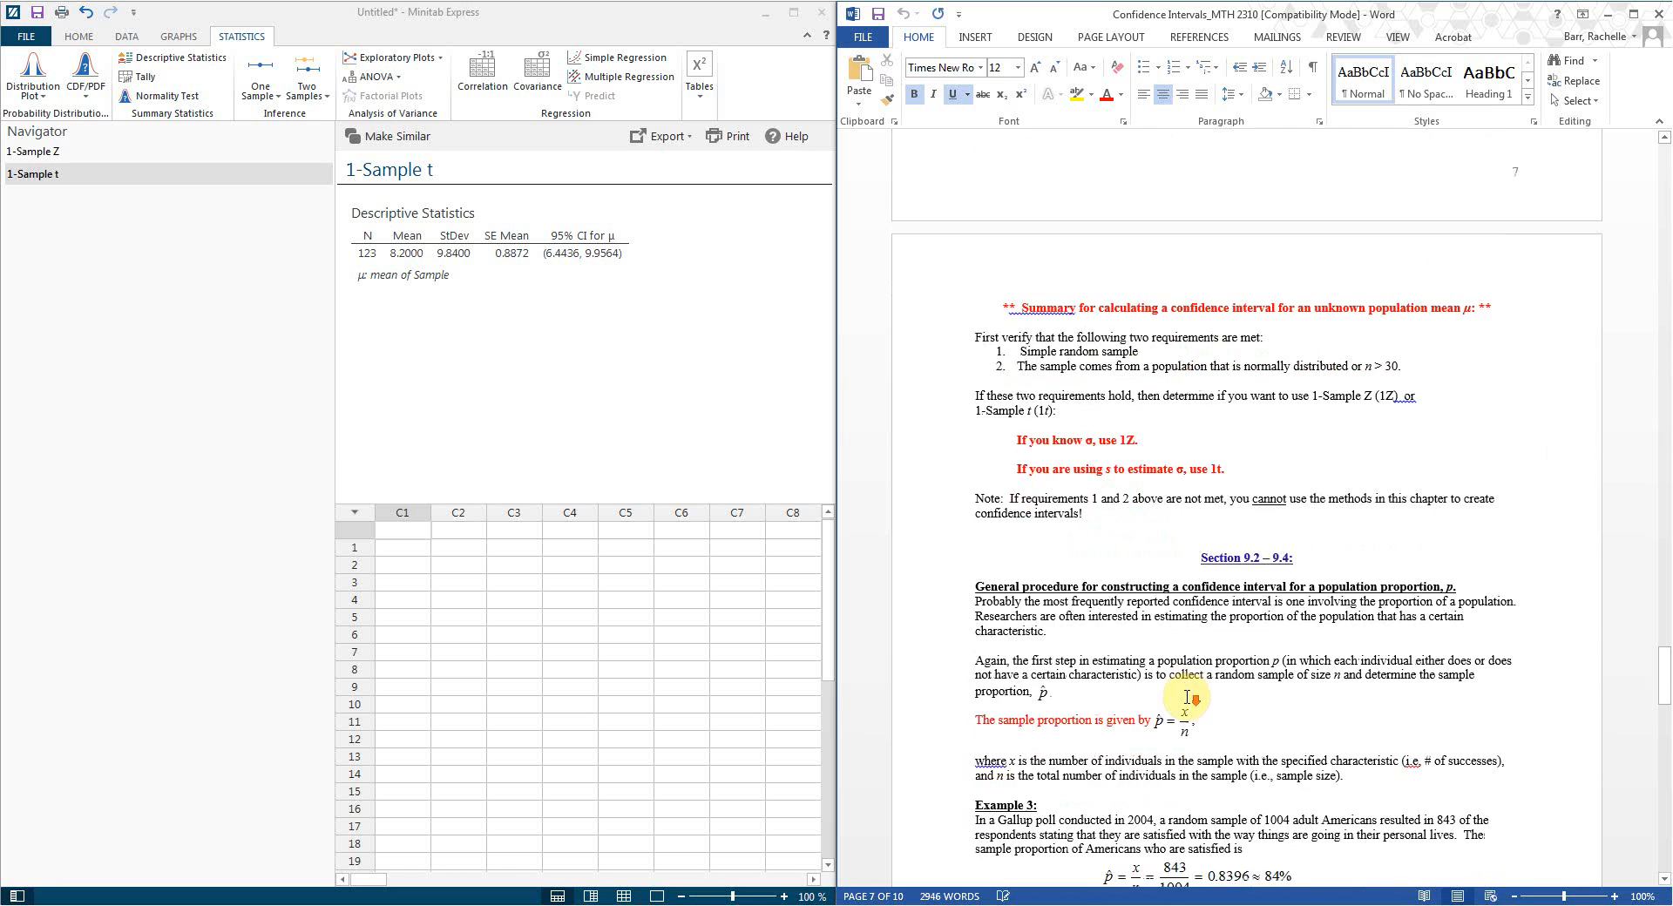
scroll(1186, 697, "down", 3)
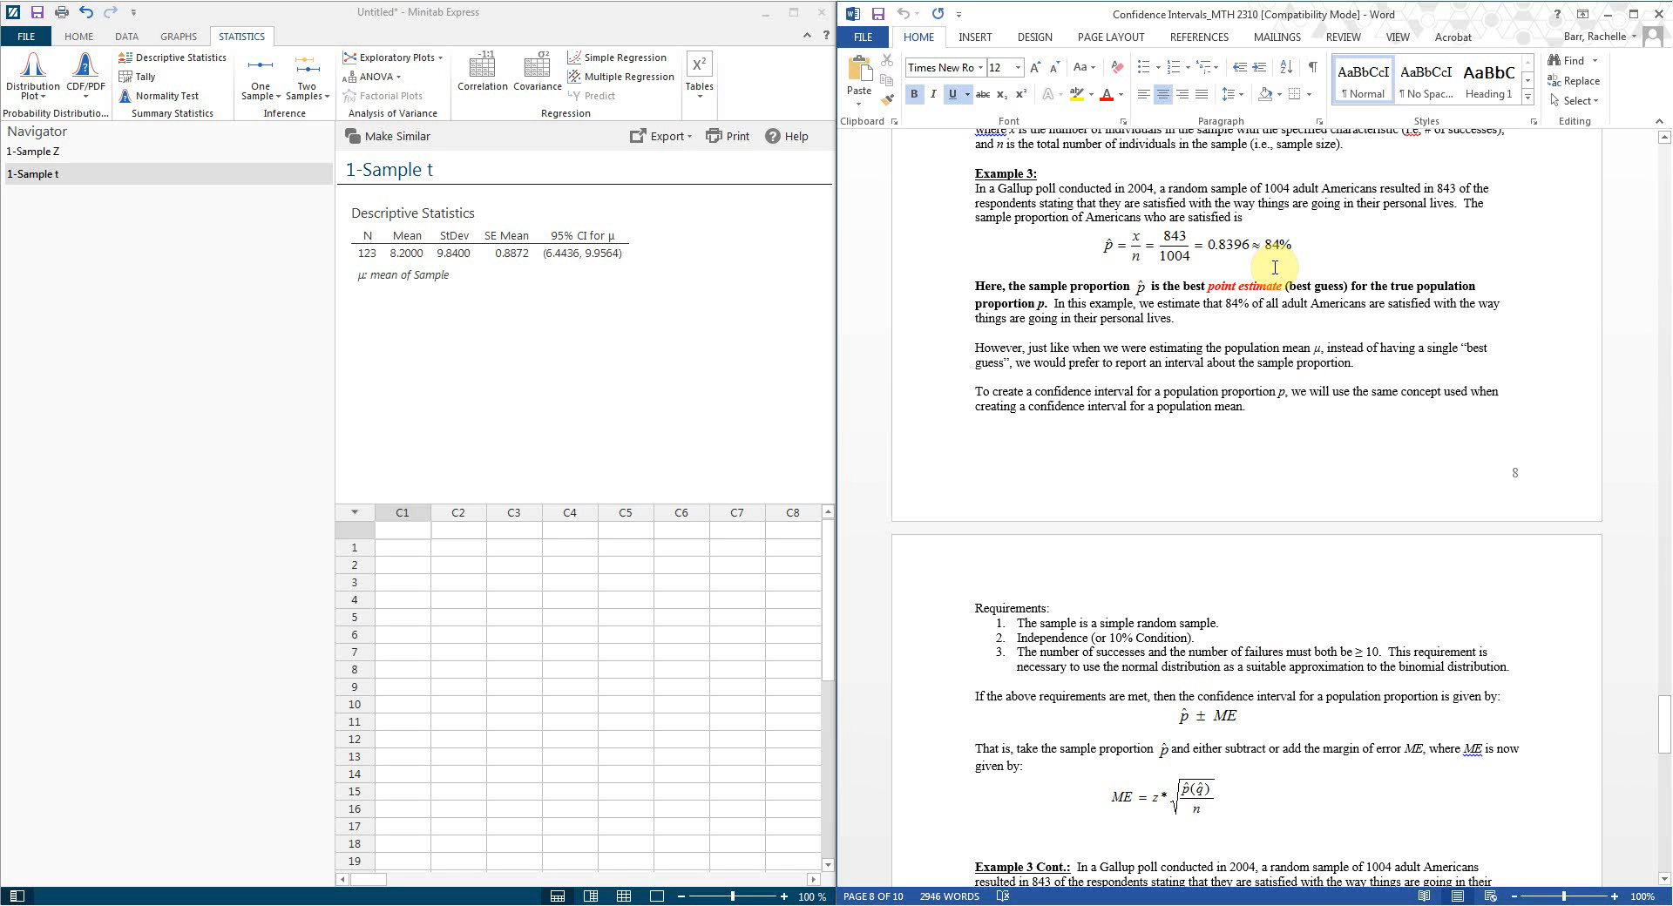
scroll(1307, 697, "down", 5)
scroll(1330, 686, "down", 4)
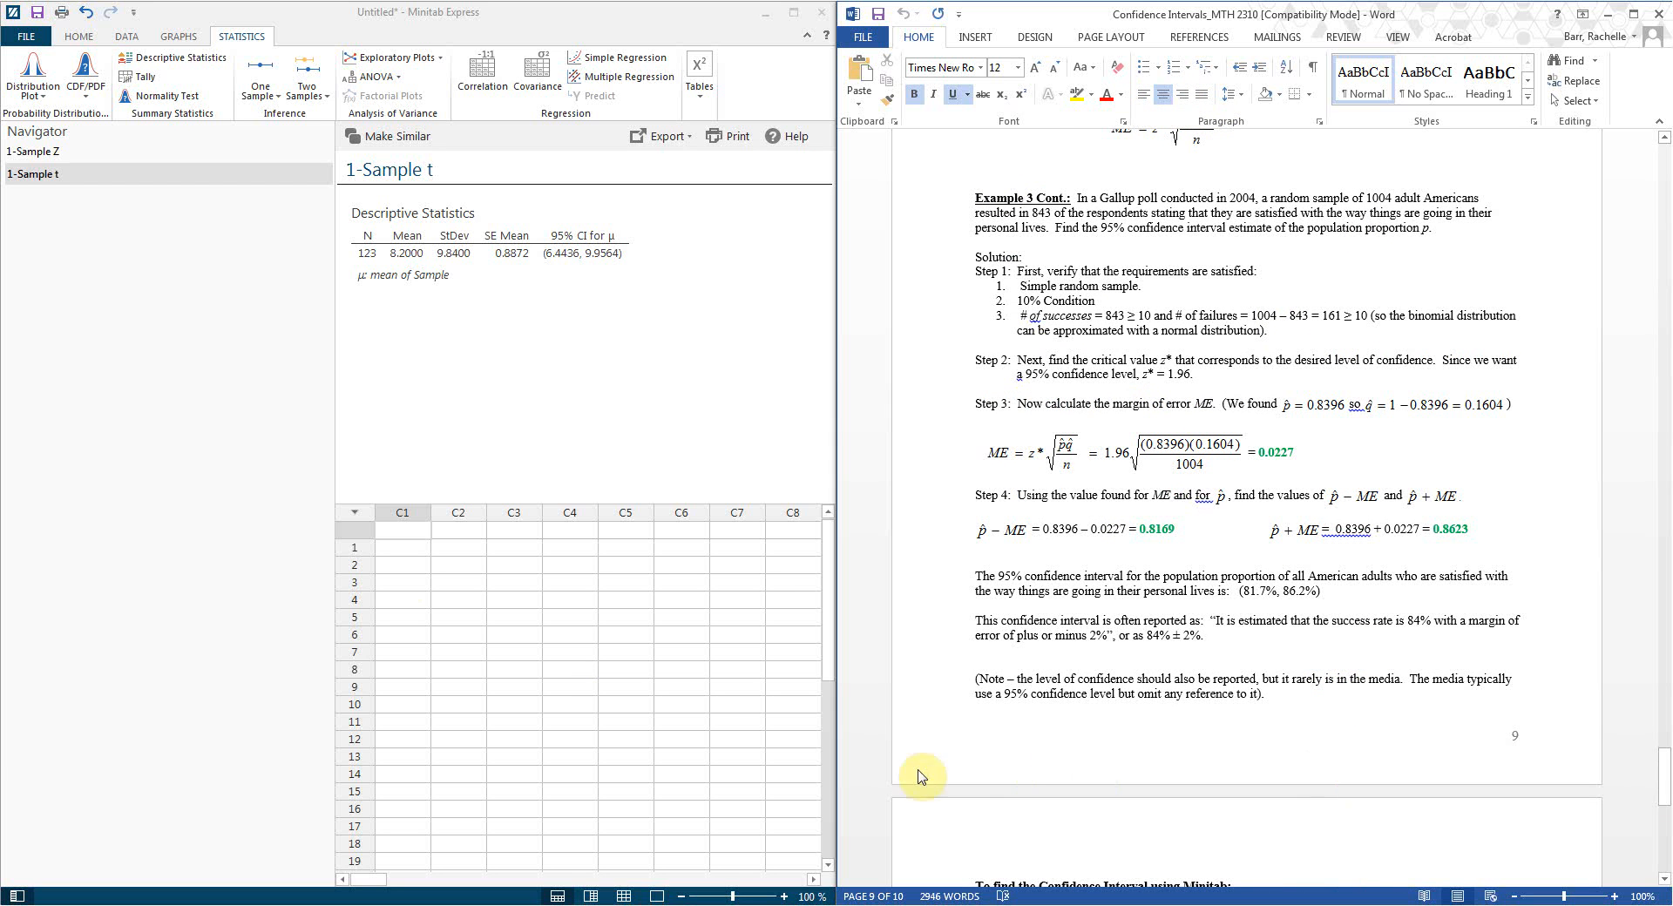
left_click(277, 103)
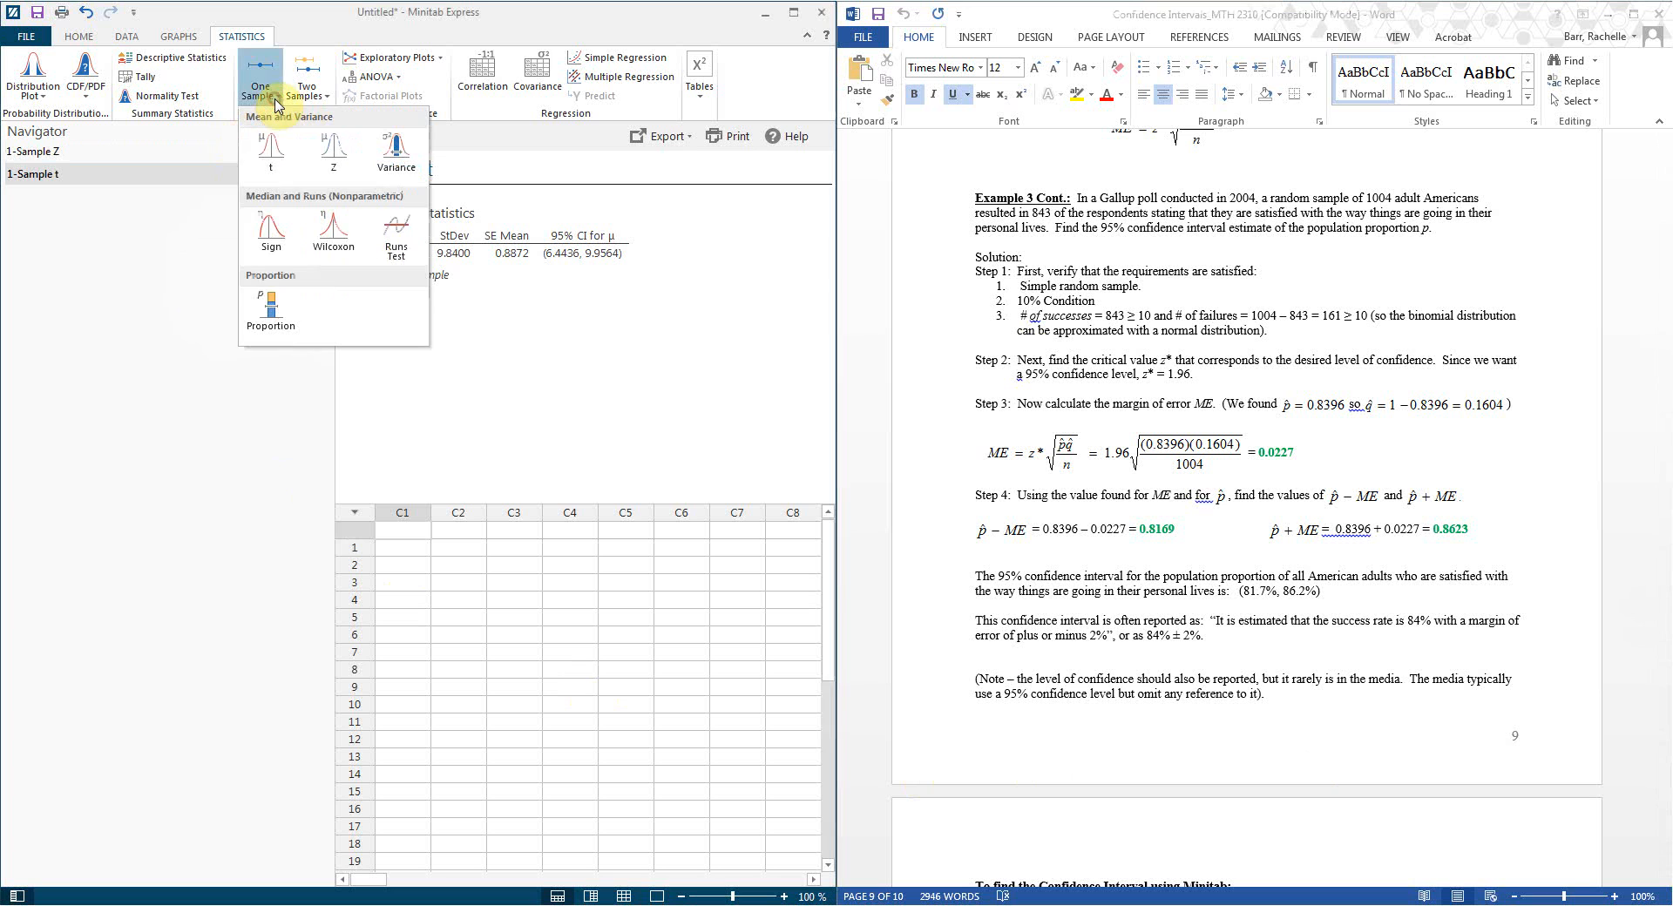
Step: Start a 1-Sample Proportion with summarized data: 843 events in 1004 trials
left_click(271, 317)
left_click_drag(417, 303, 398, 193)
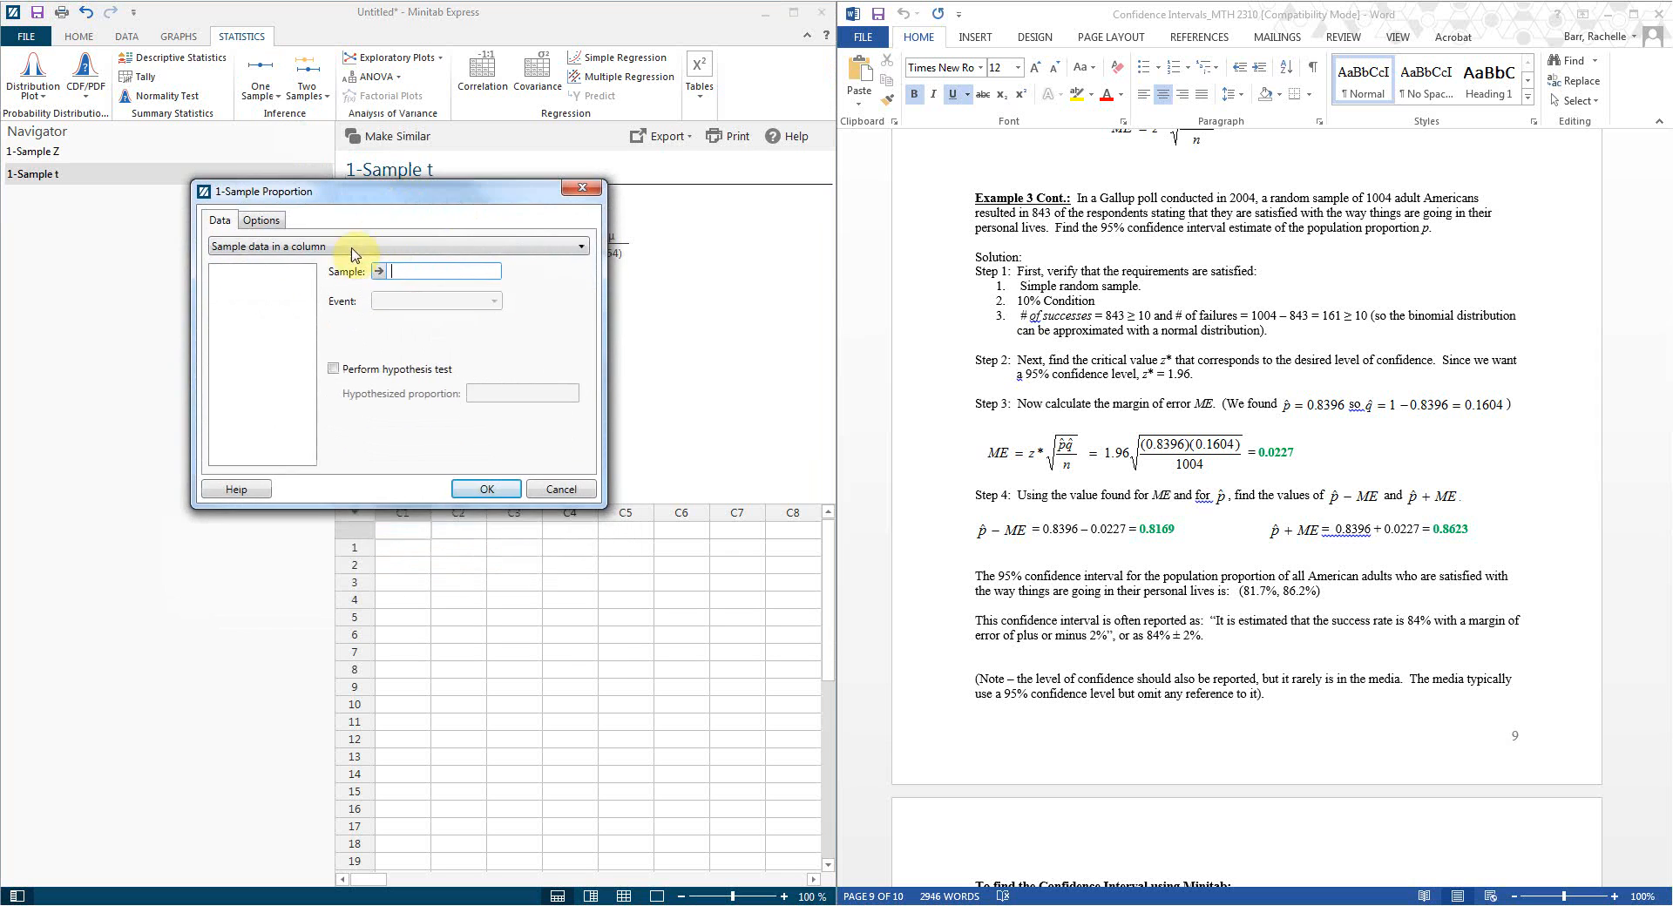
left_click(249, 249)
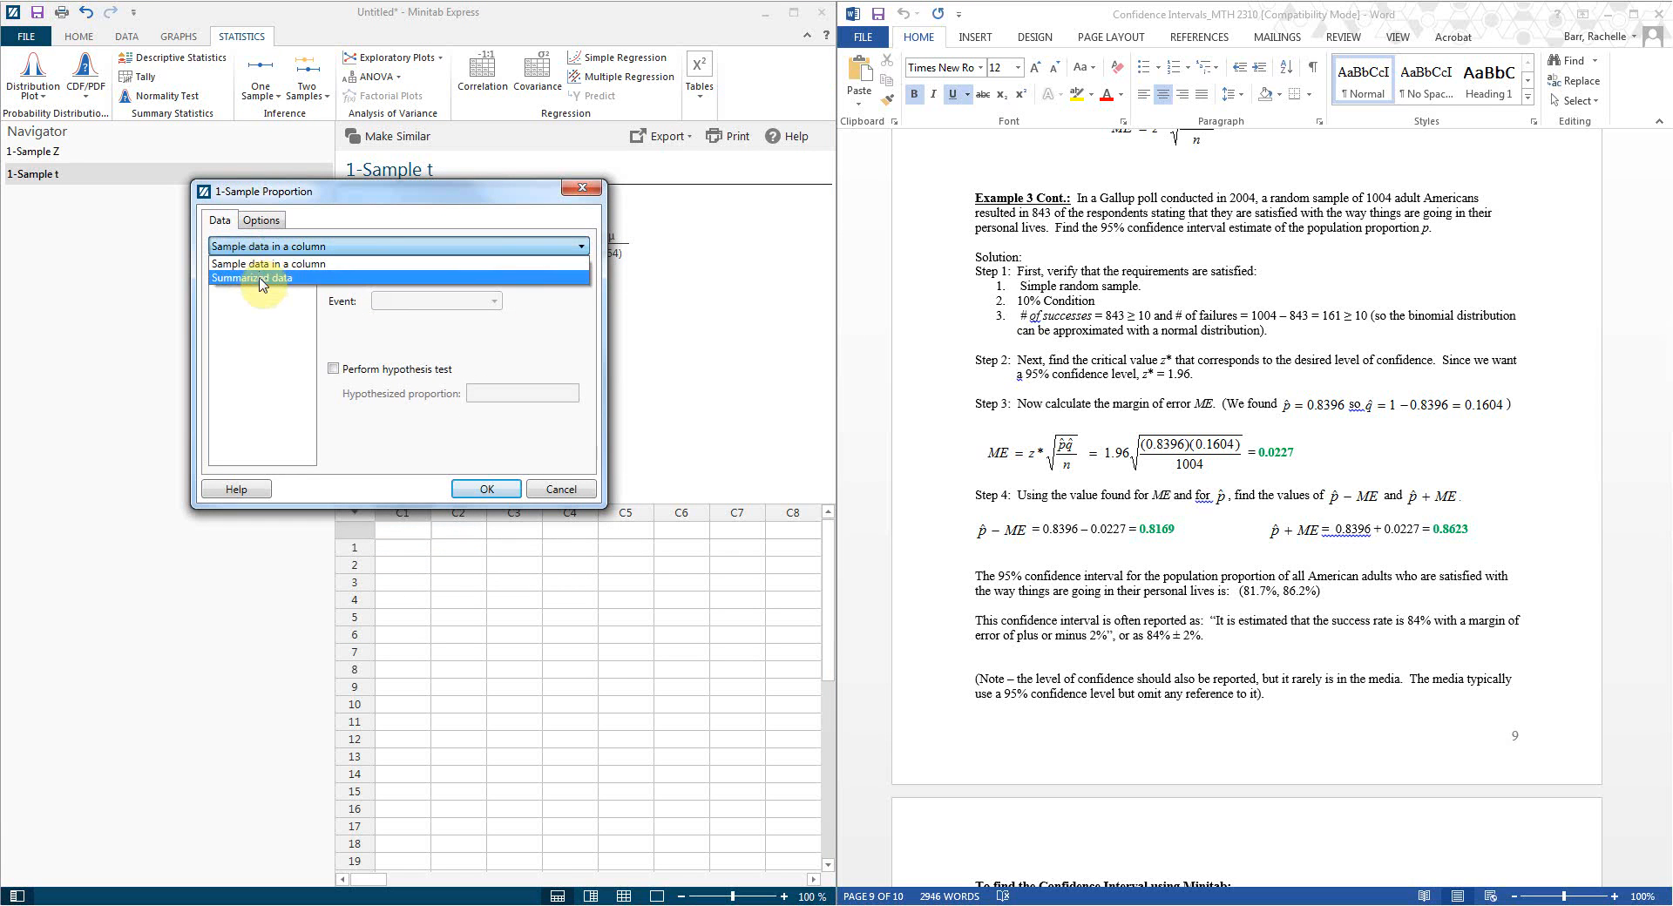
left_click(259, 279)
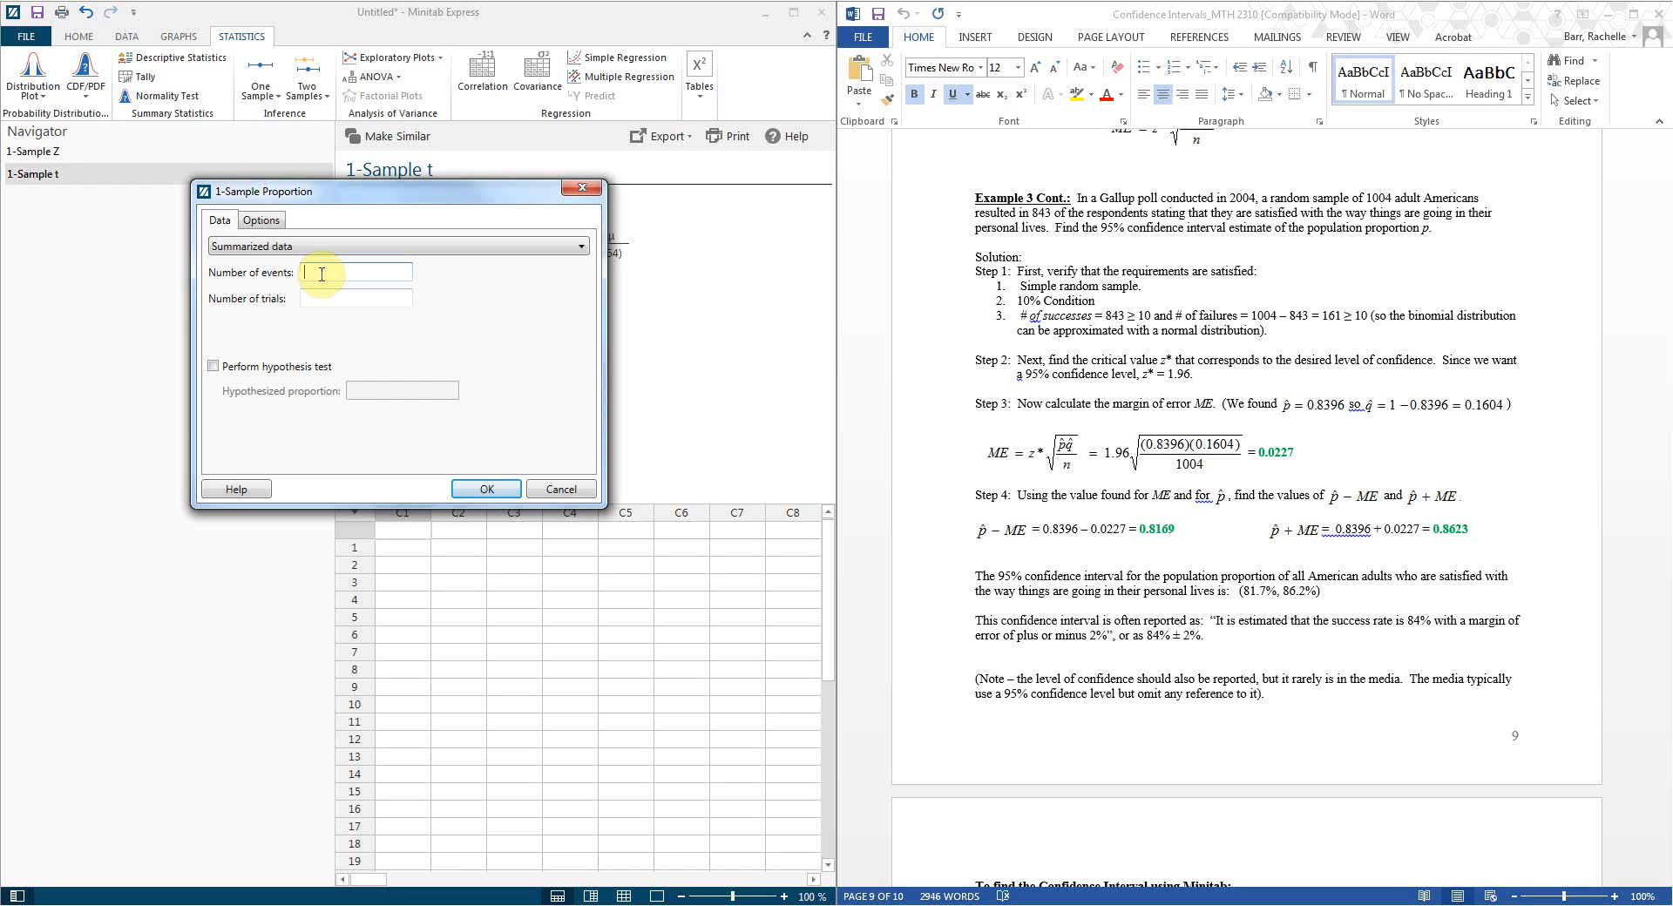
type("843")
left_click(310, 298)
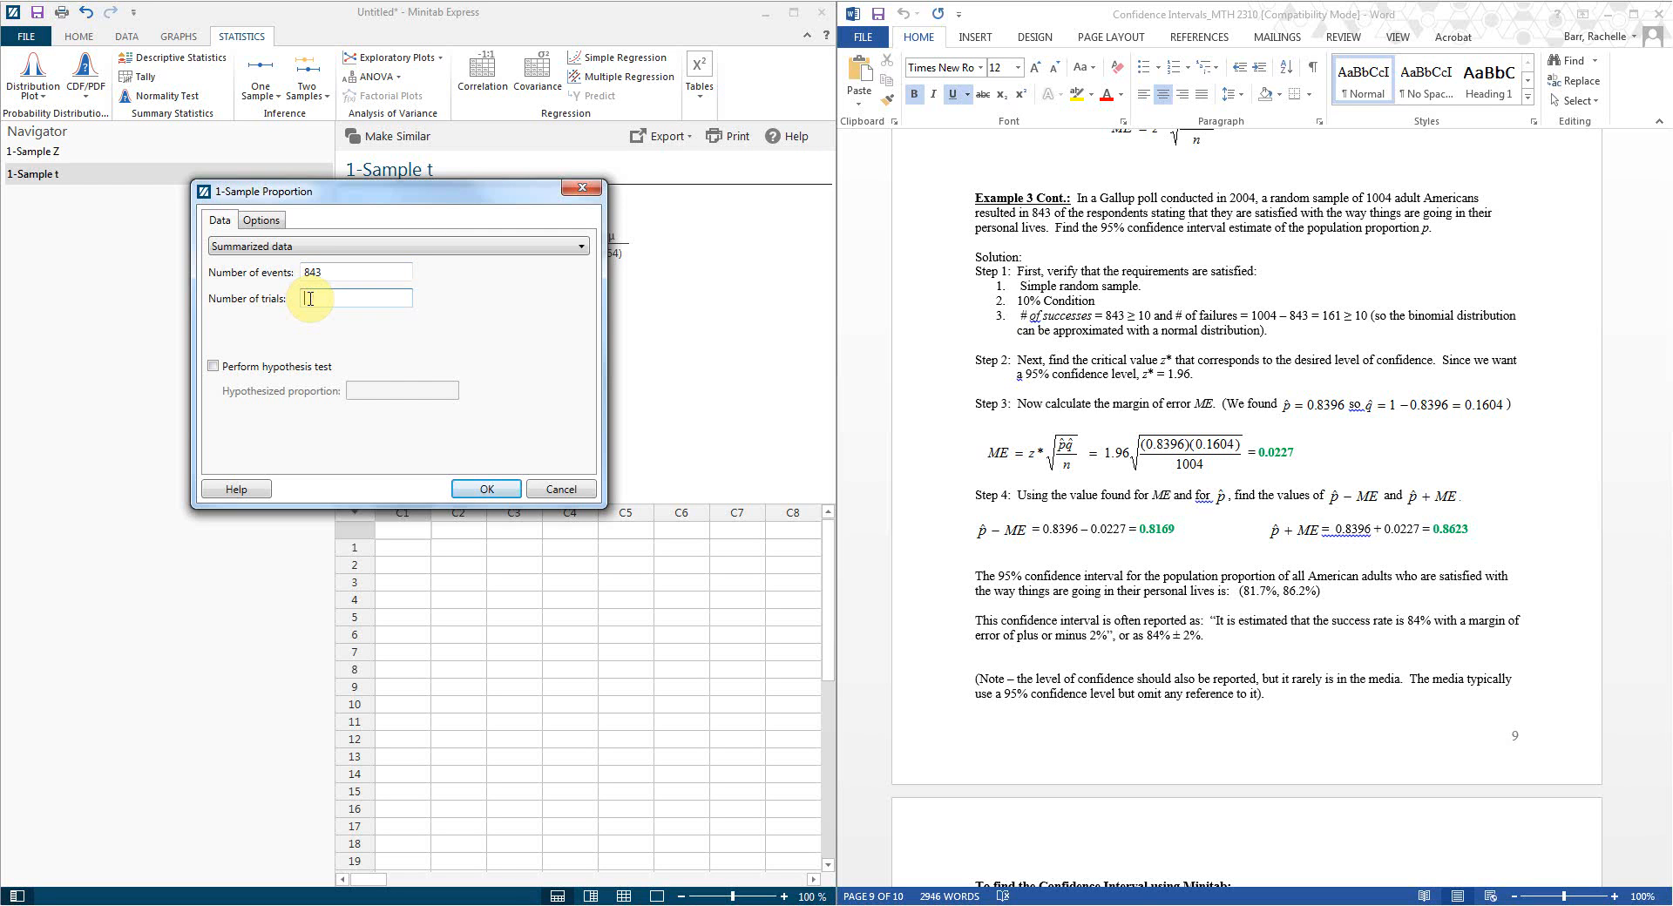
type("1004")
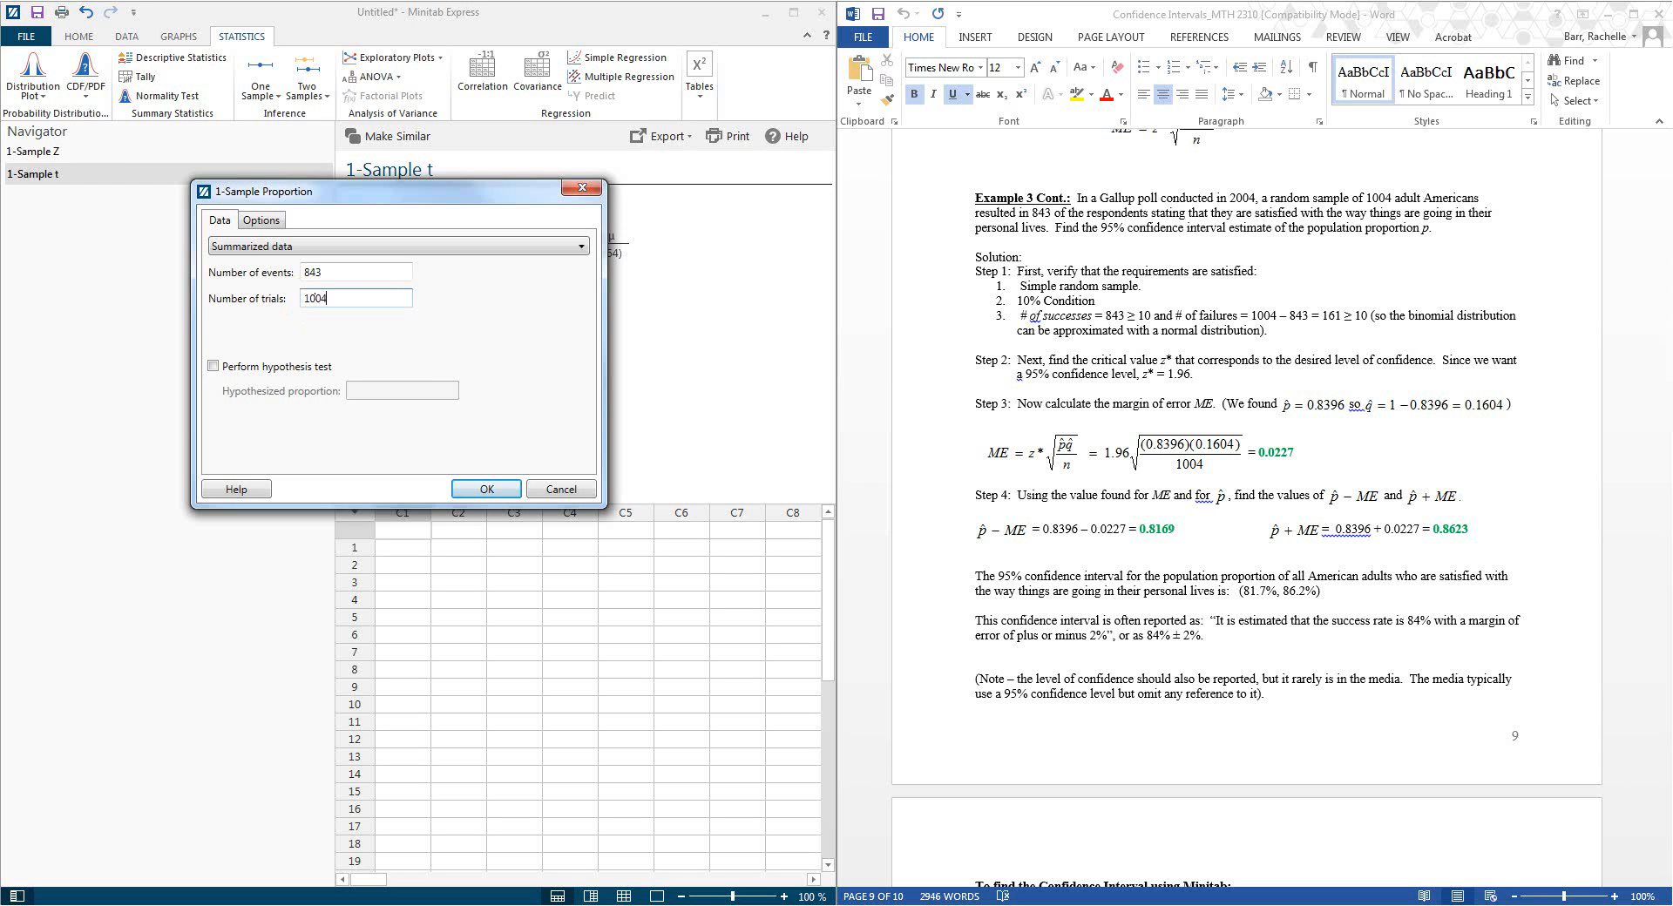
Step: Set the interval method to Normal approximation and run, giving roughly 0.82–0.86 at 95%
left_click(260, 220)
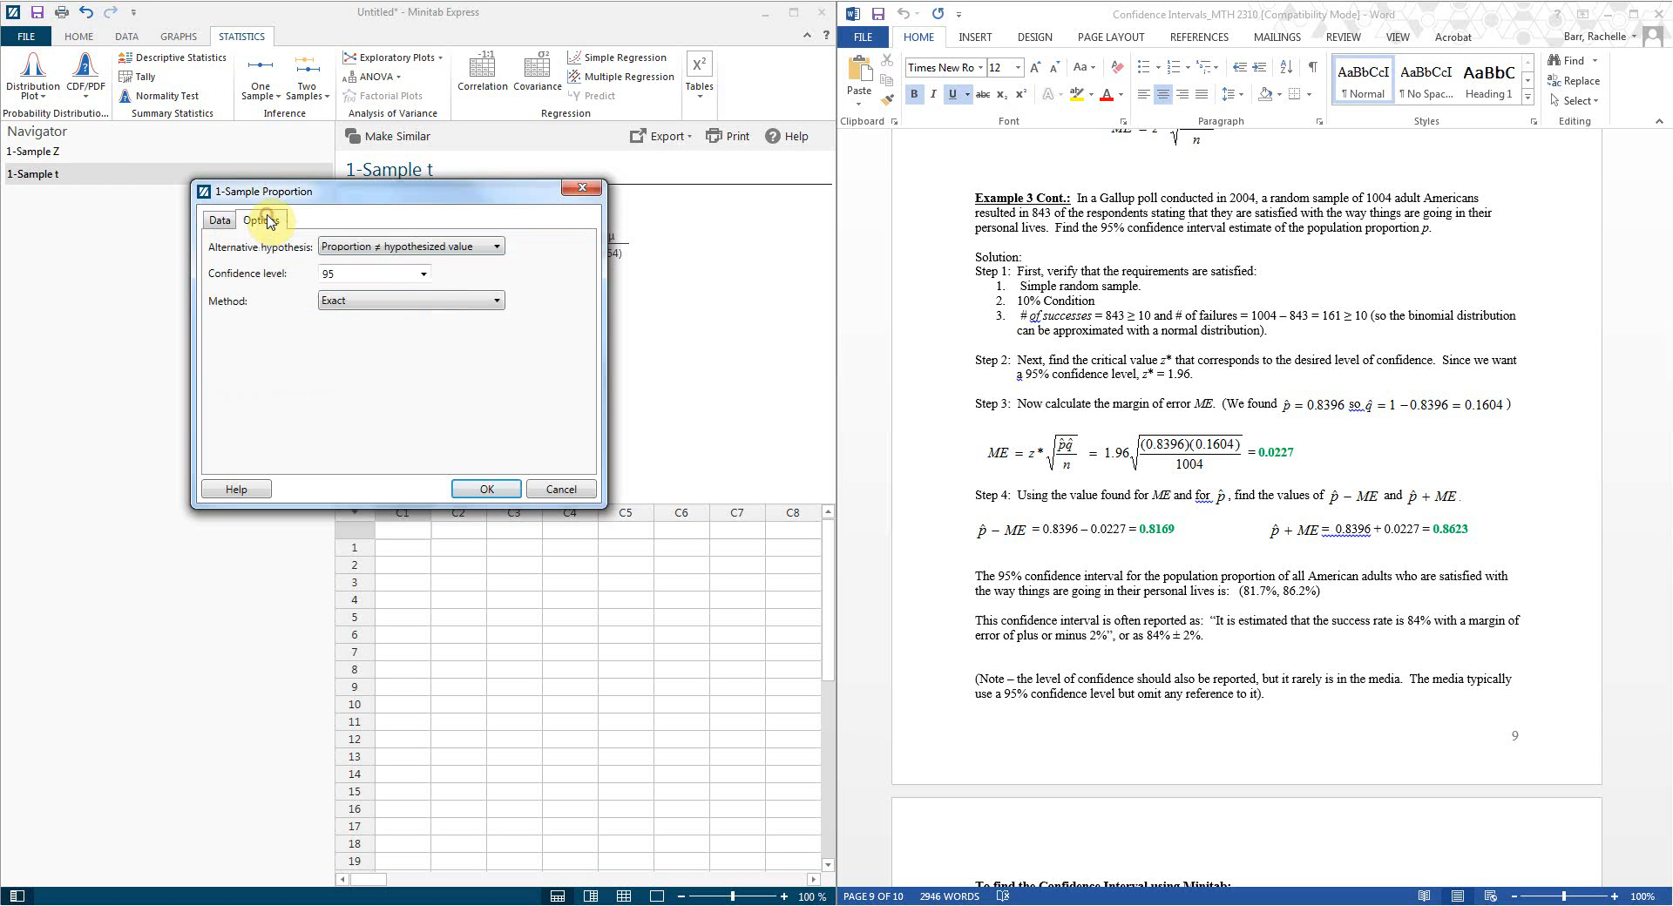
left_click(383, 307)
left_click(389, 340)
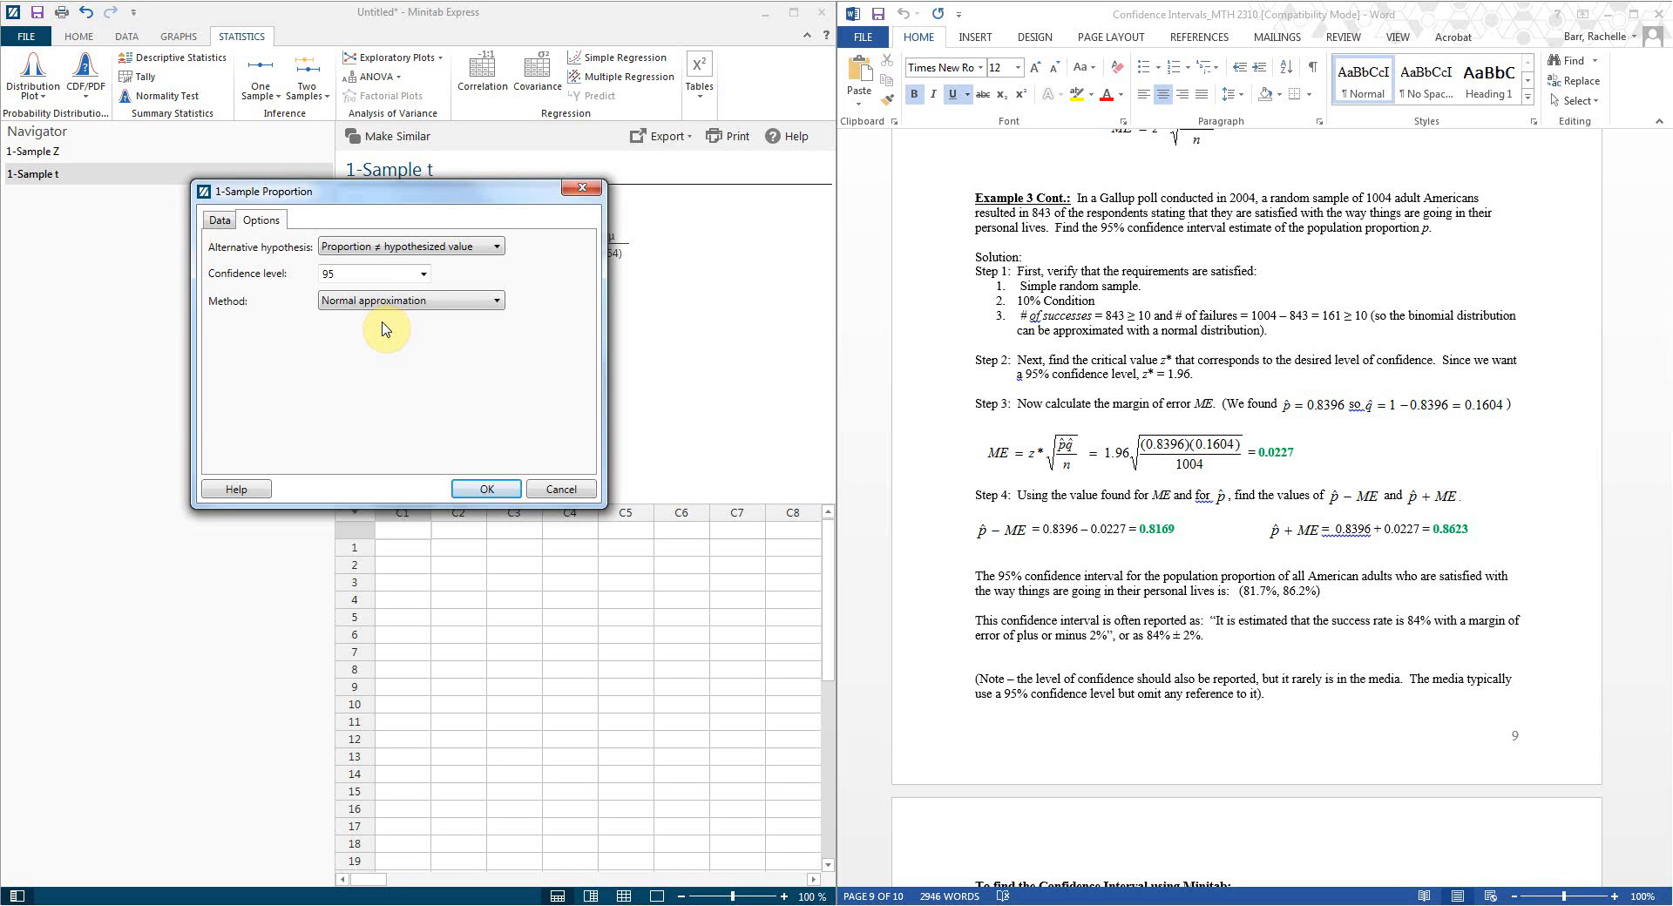
left_click(495, 489)
scroll(624, 353, "down", 3)
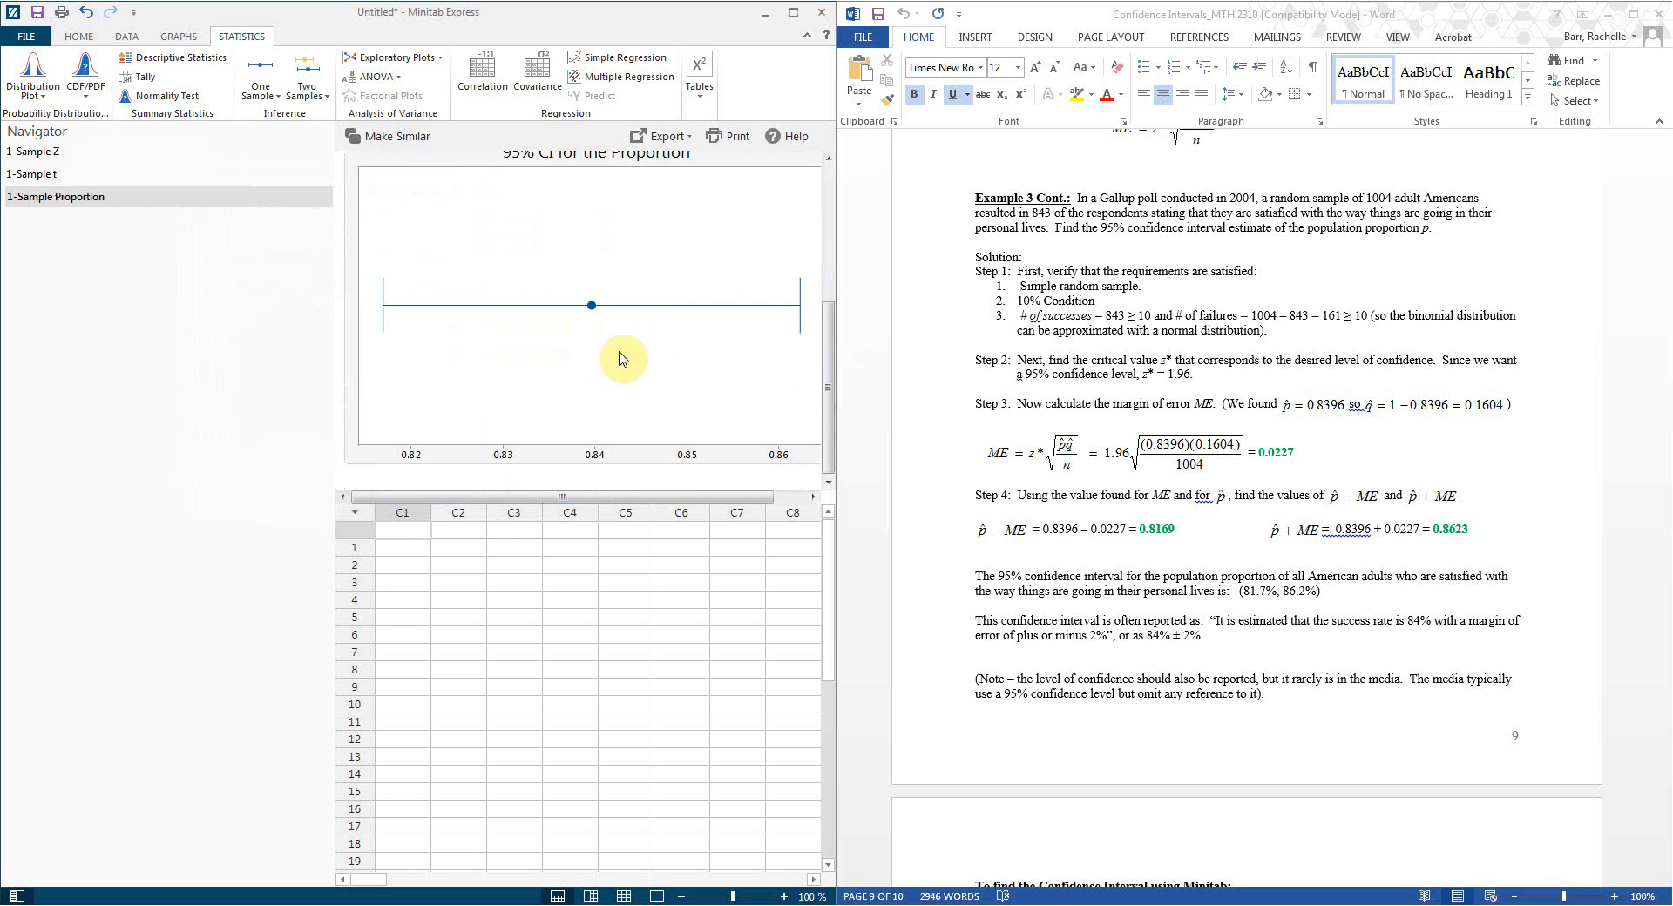
scroll(623, 364, "up", 1)
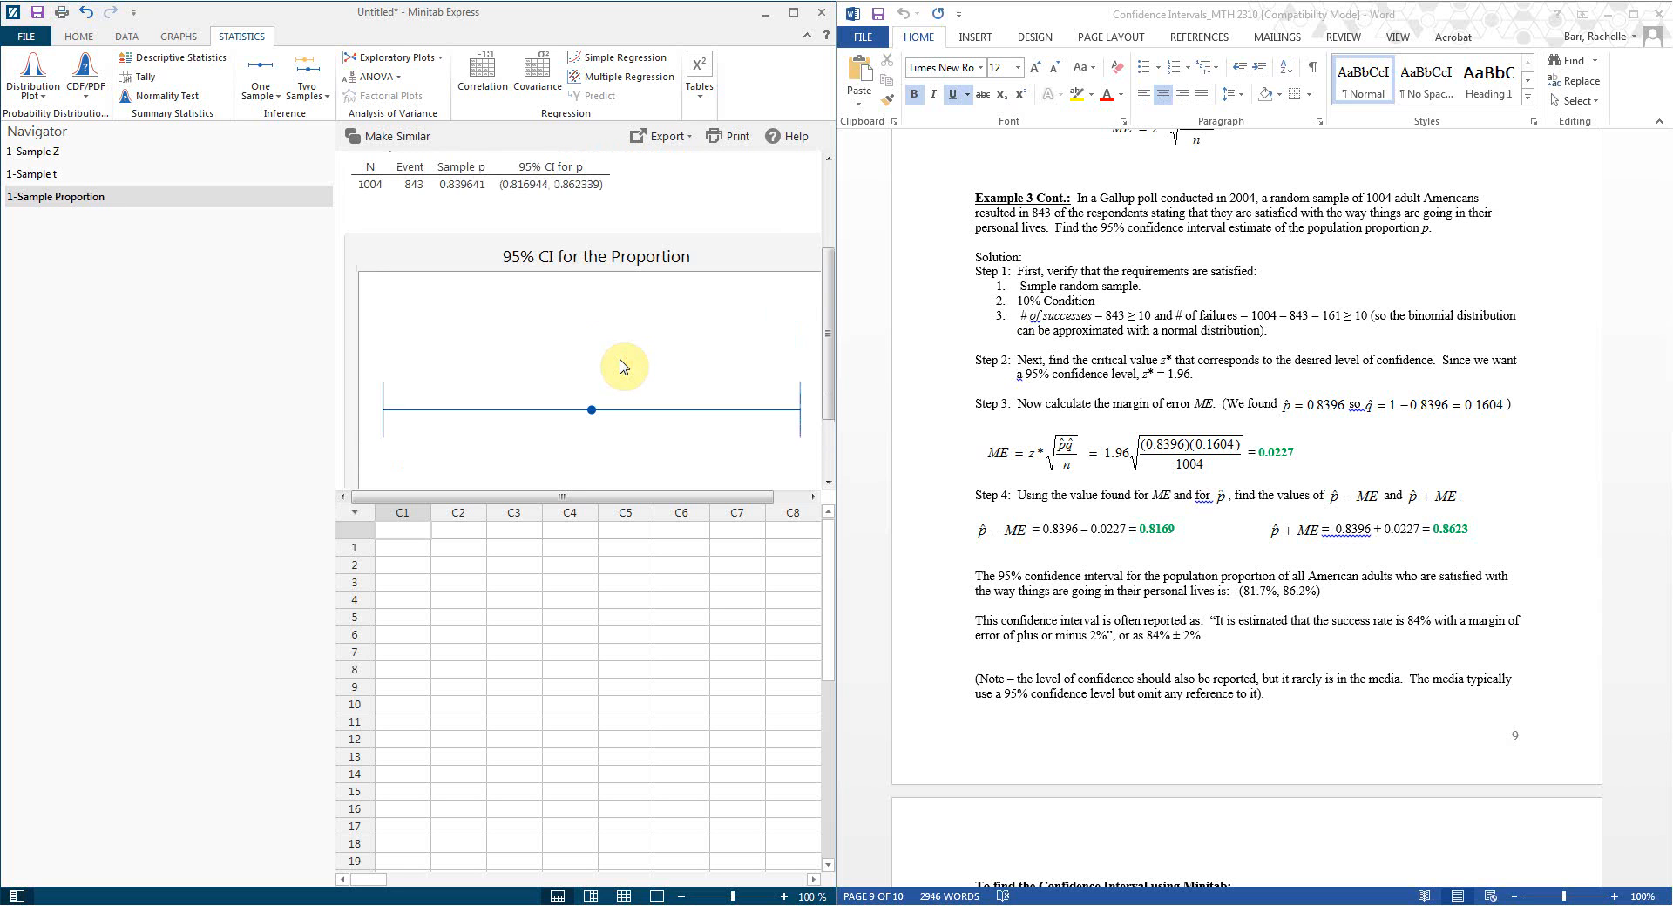
scroll(624, 366, "up", 1)
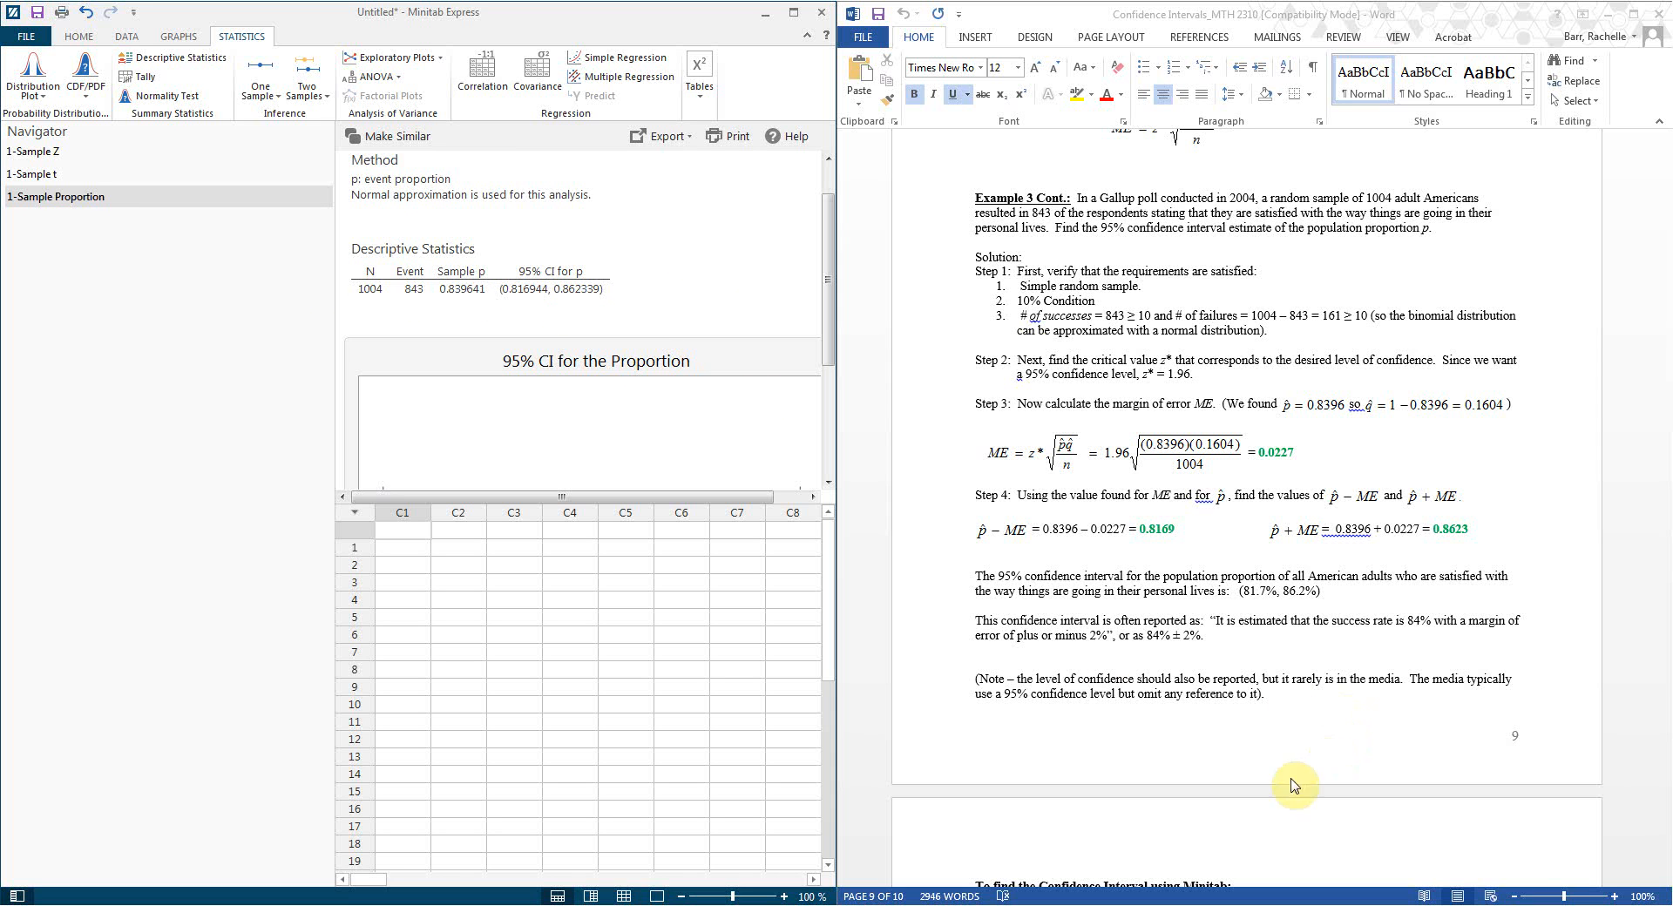
left_click(1098, 716)
scroll(1098, 716, "down", 7)
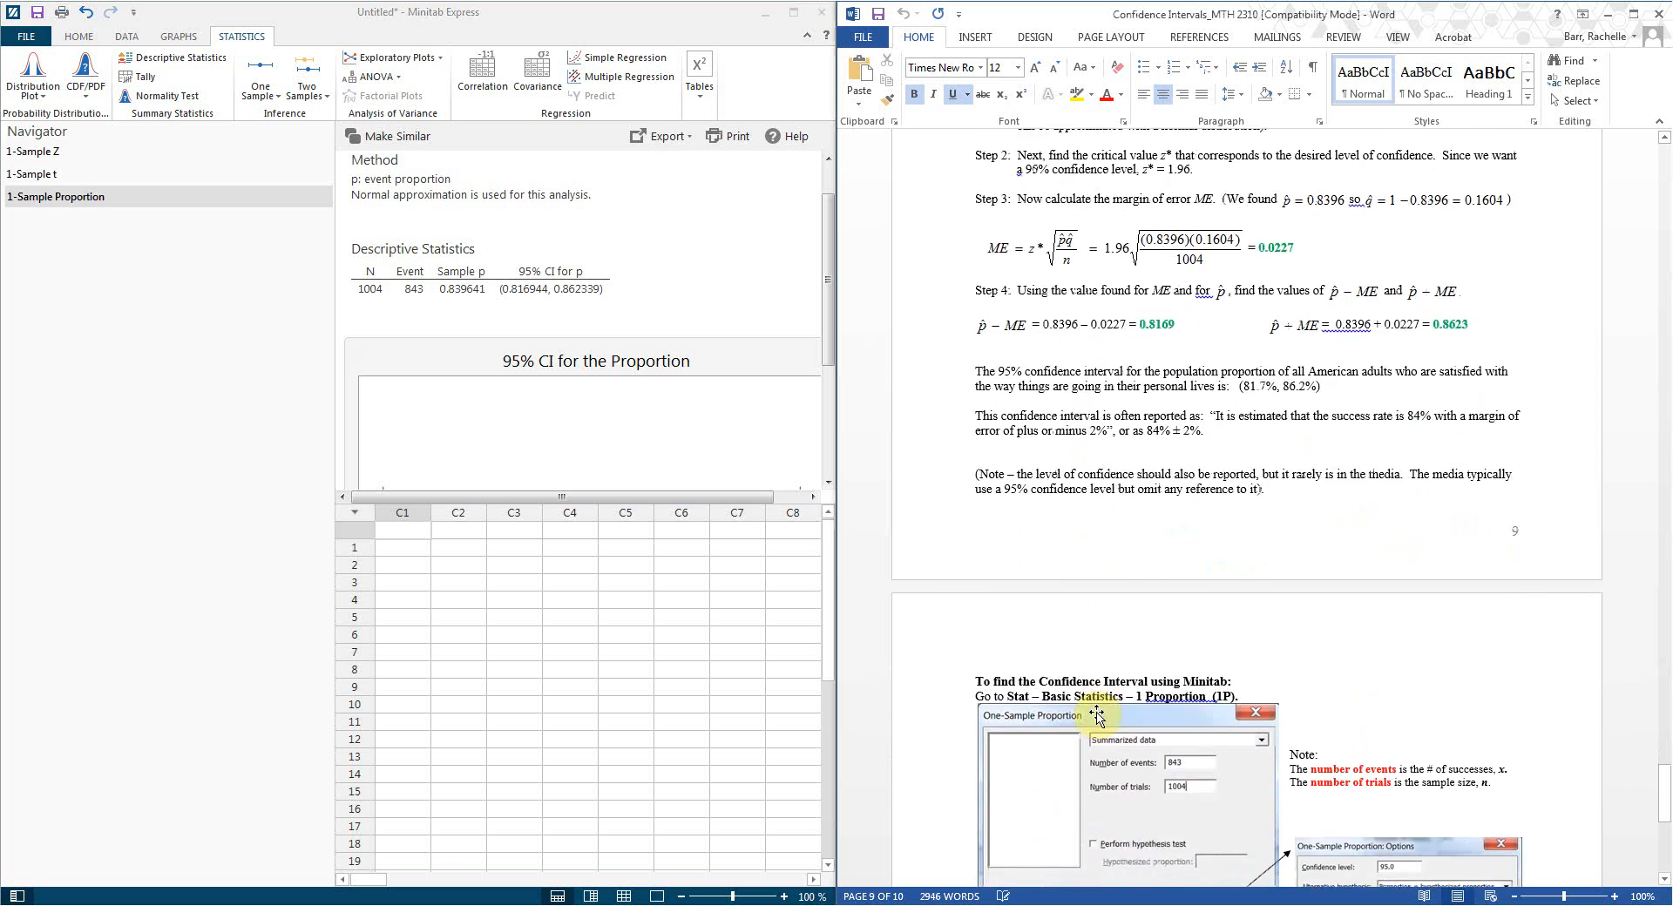
scroll(1098, 716, "down", 5)
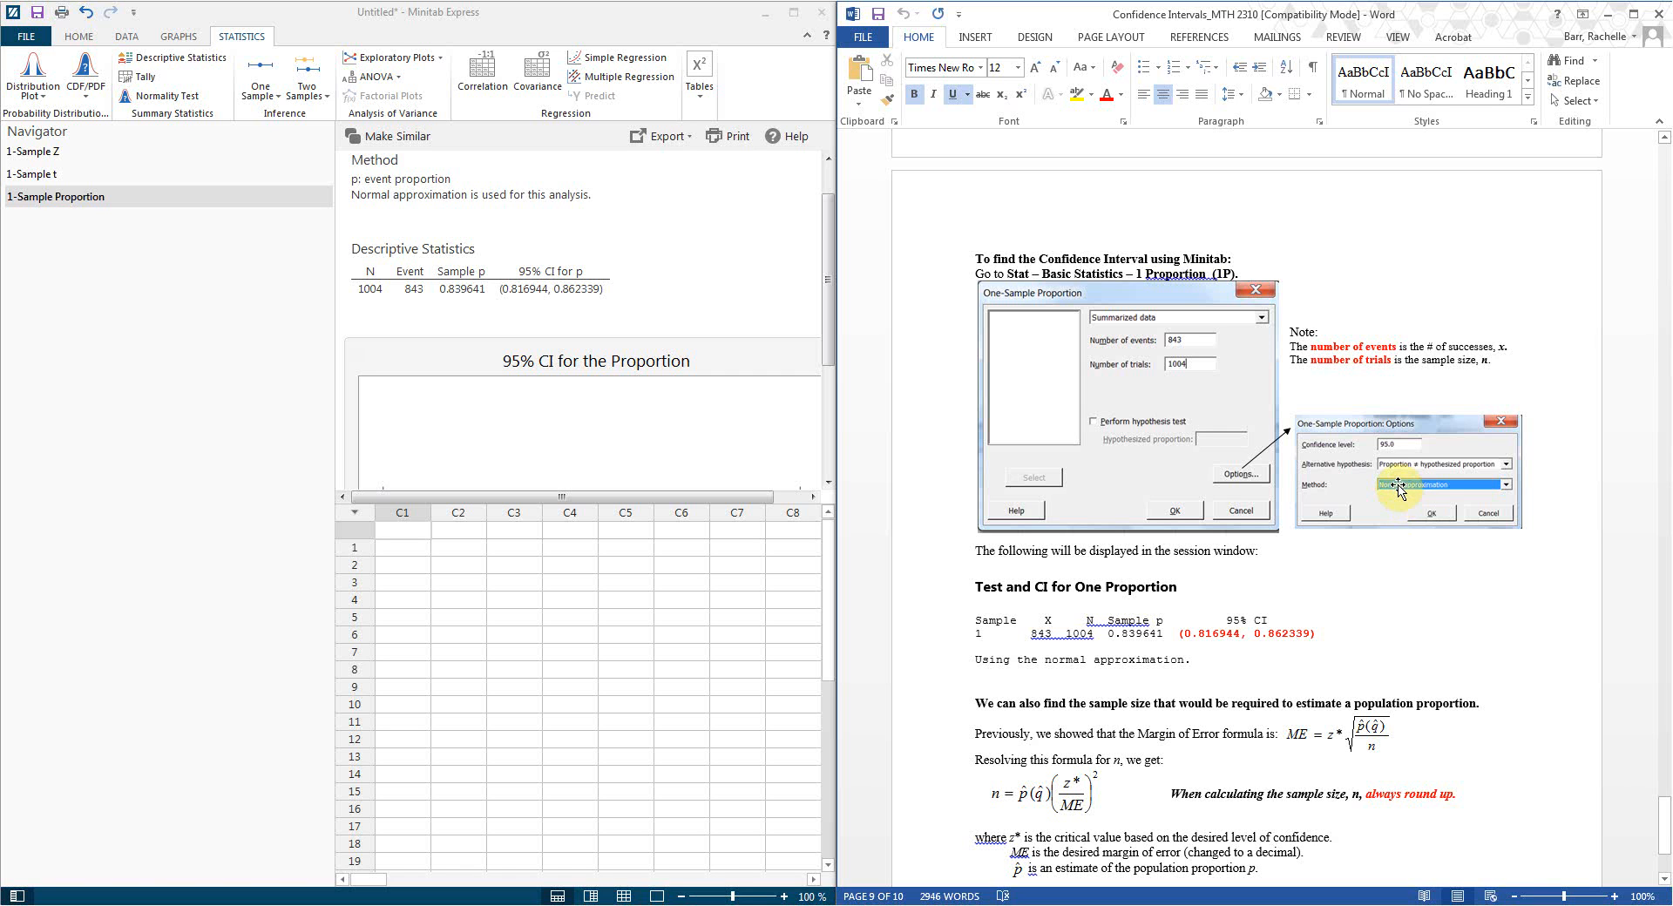
left_click(276, 92)
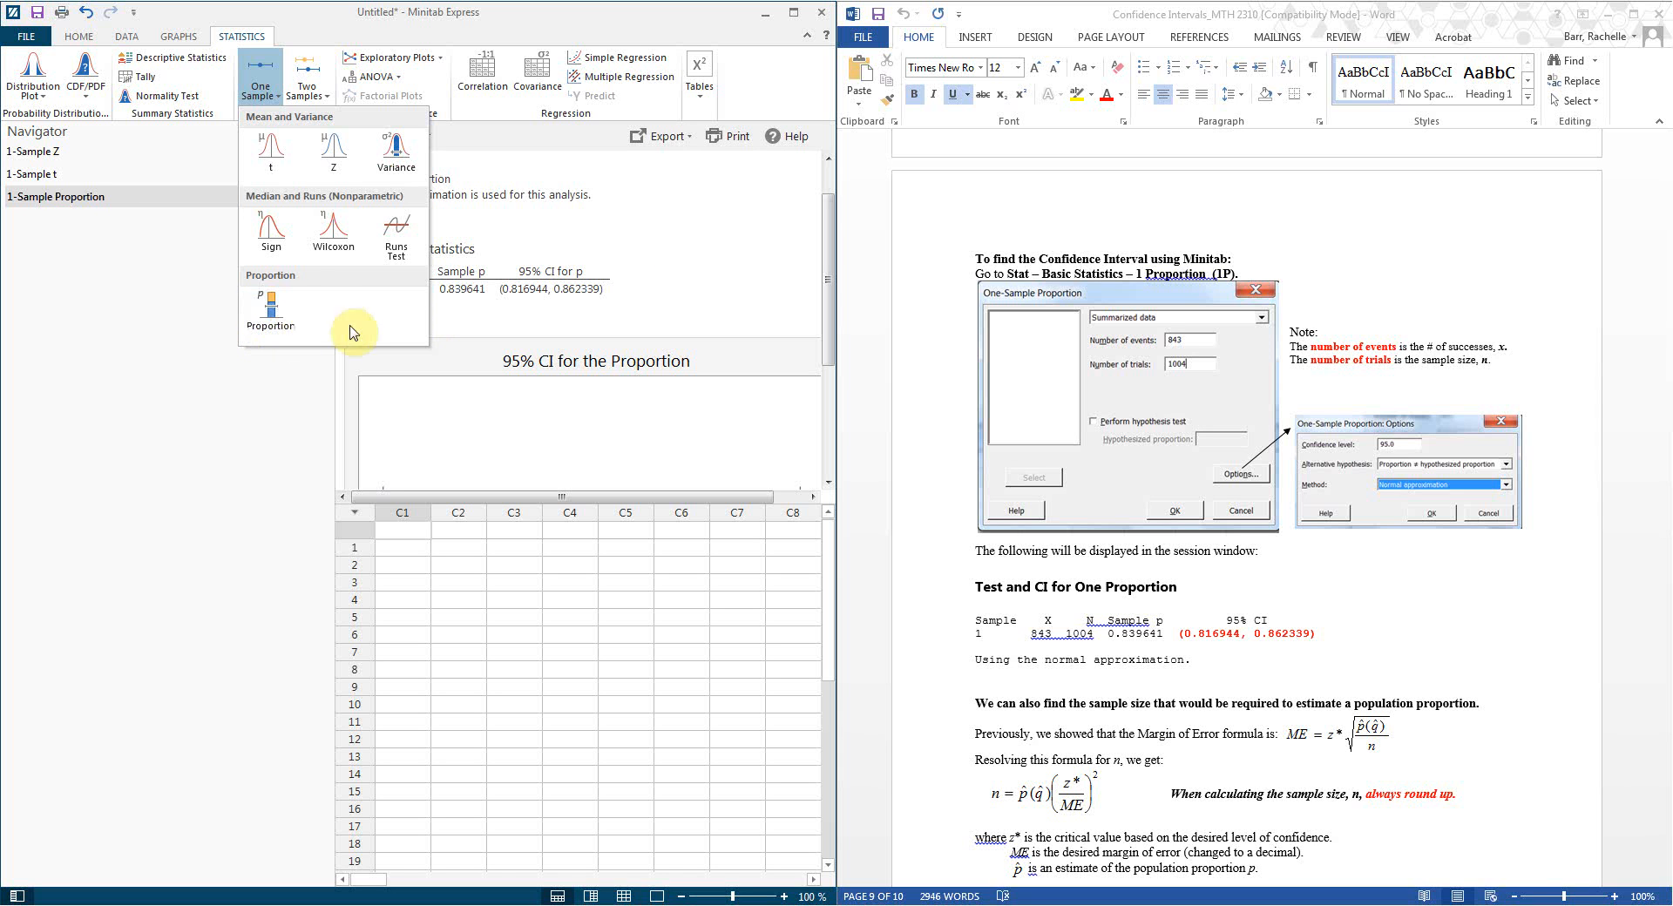
left_click(663, 227)
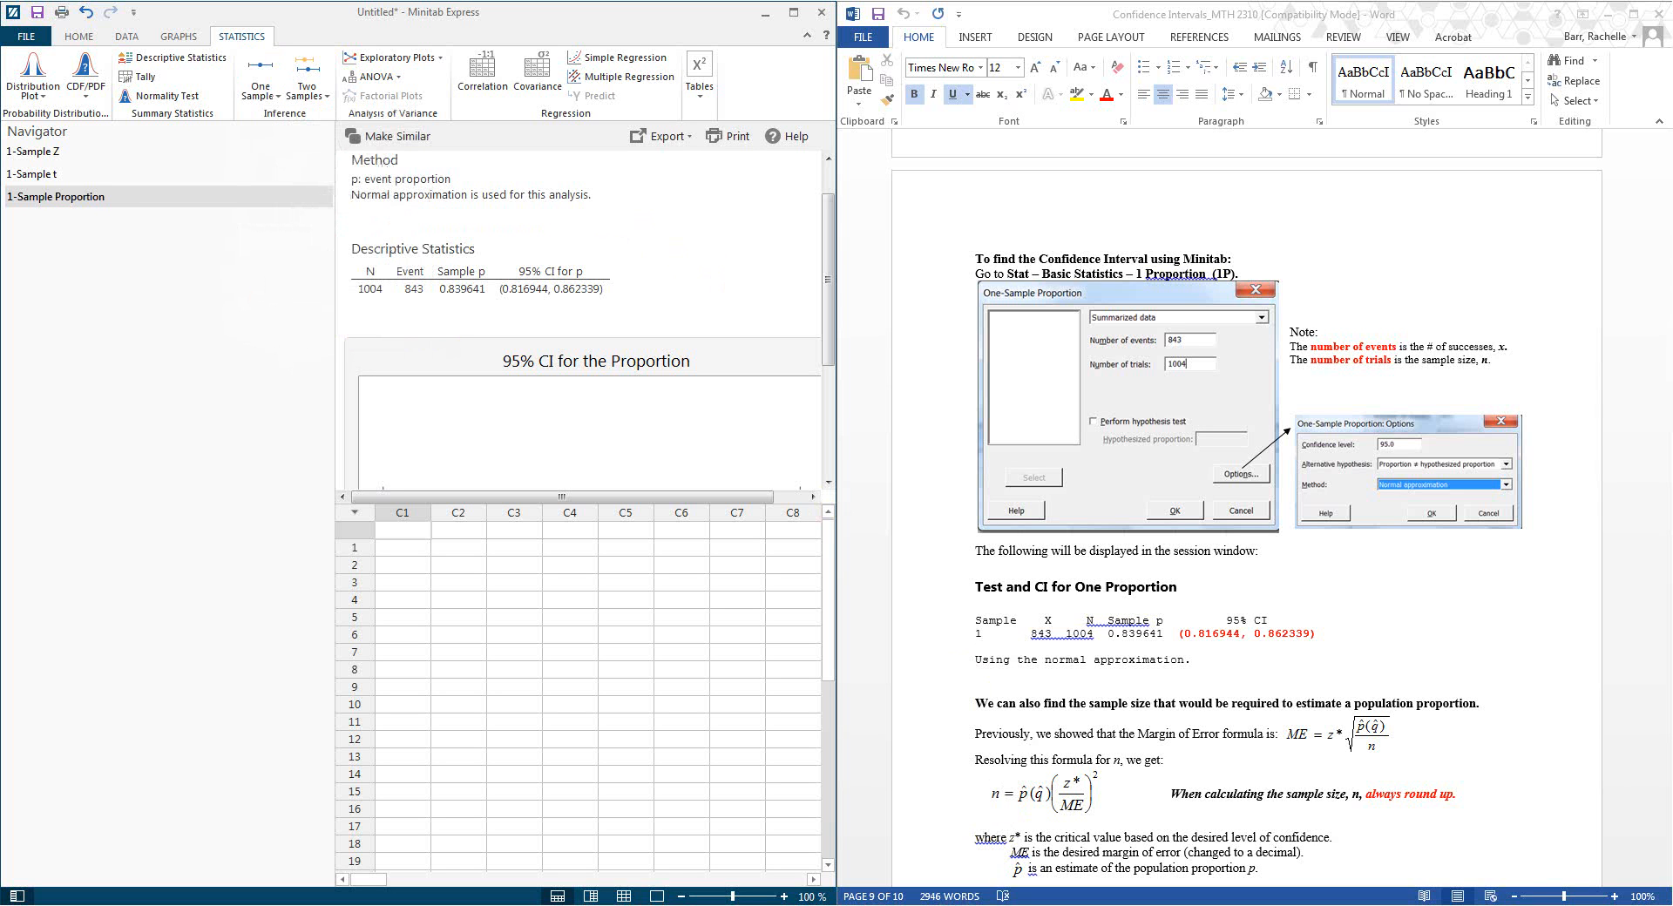